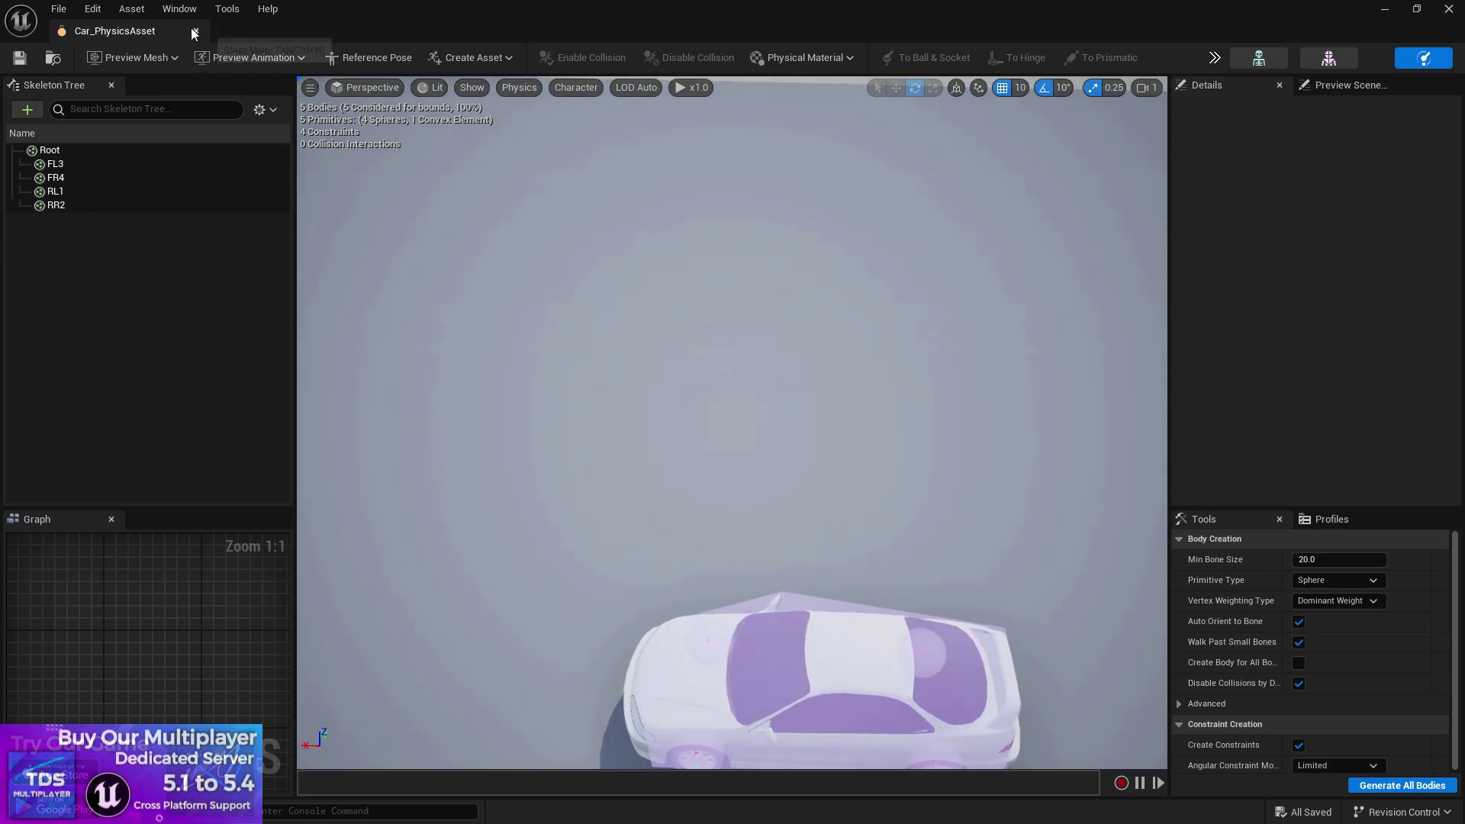
- Close the car's physics asset and check the name of the FL3 bone in Car_Skeleton
{"action": "left_click", "coordinate": [196, 31]}
{"action": "double_click", "coordinate": [1107, 535]}
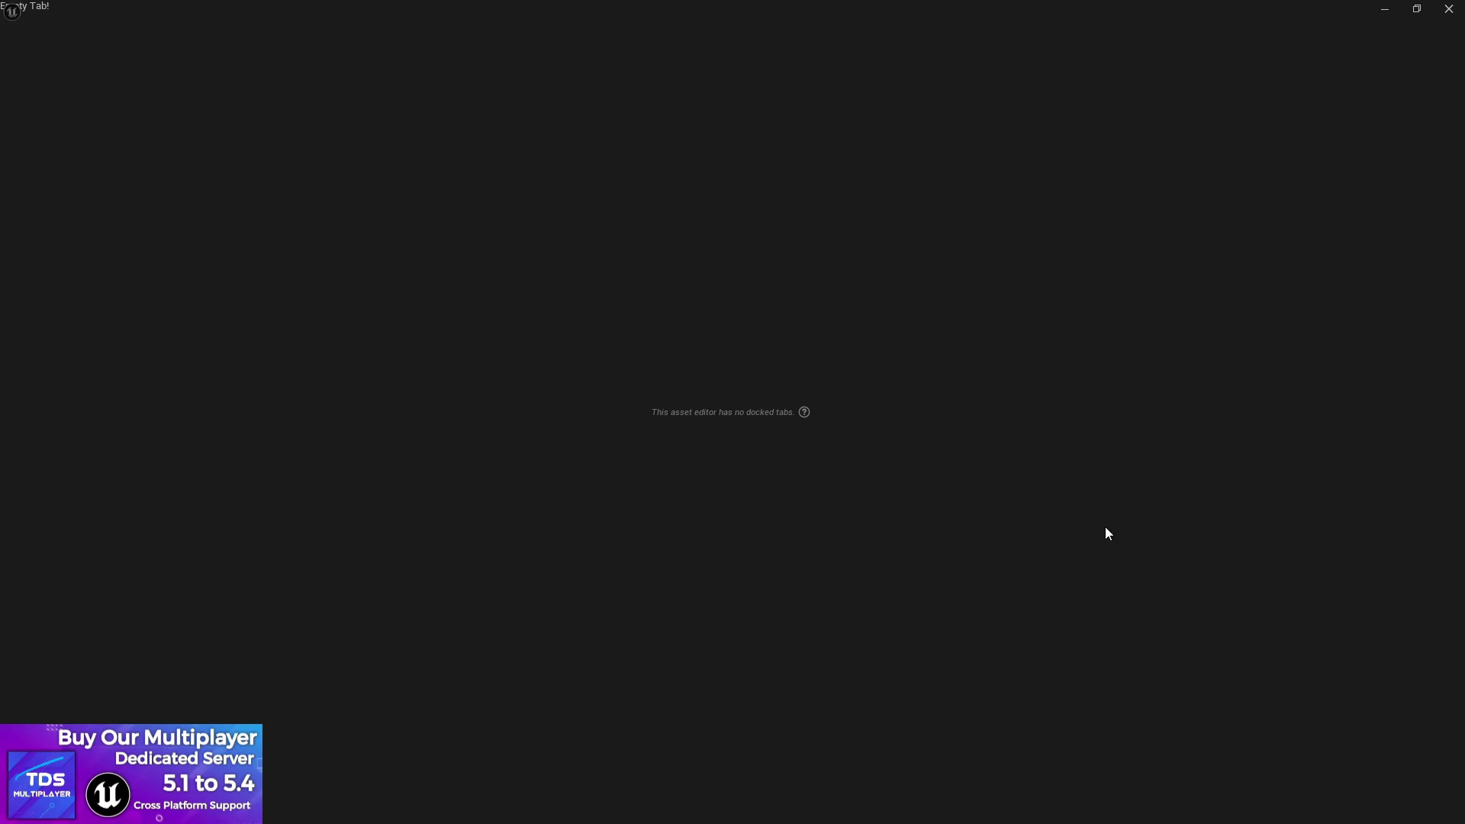
{"action": "left_click", "coordinate": [70, 148]}
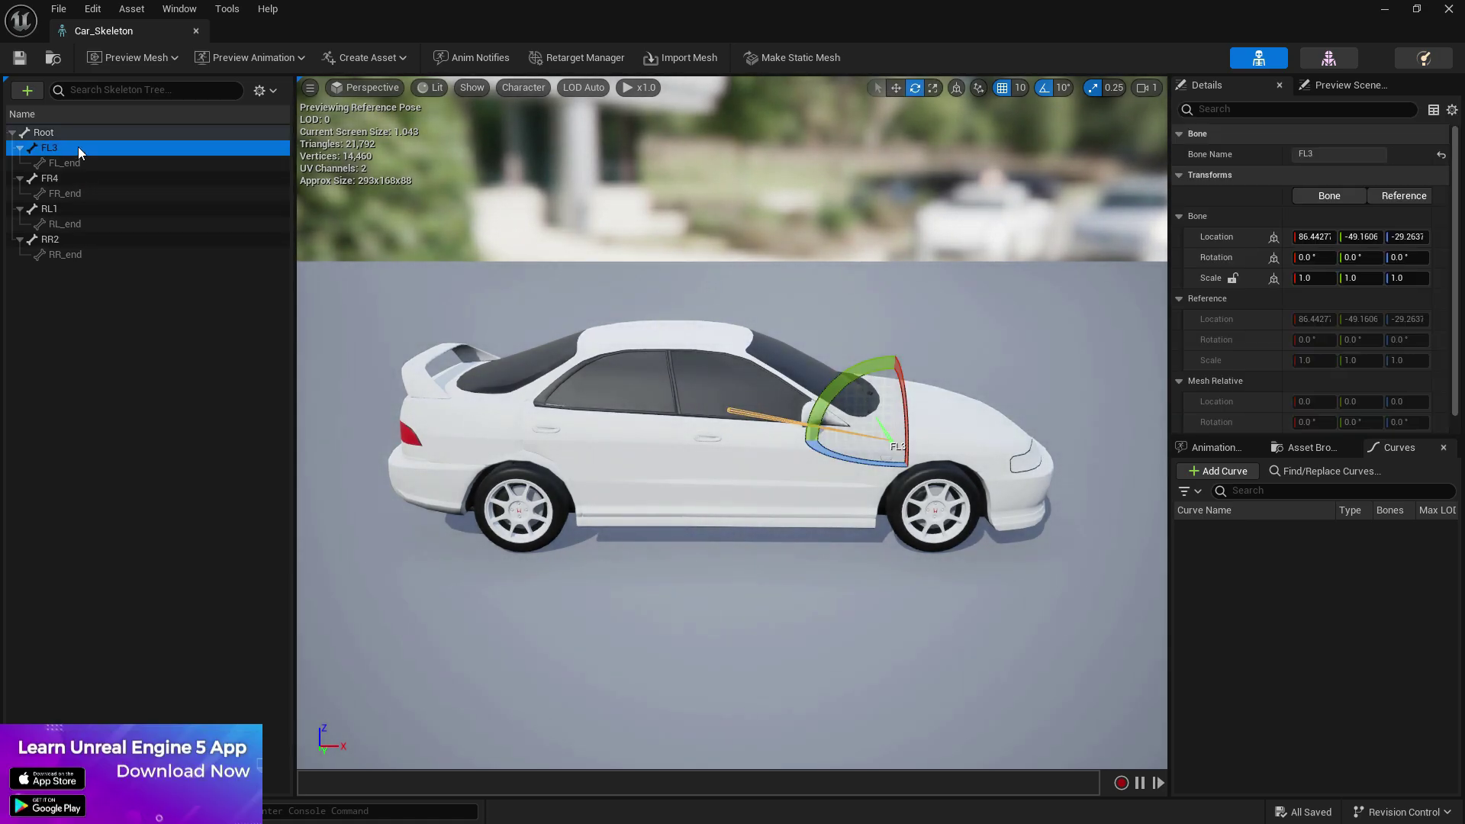
{"action": "left_click", "coordinate": [1339, 153]}
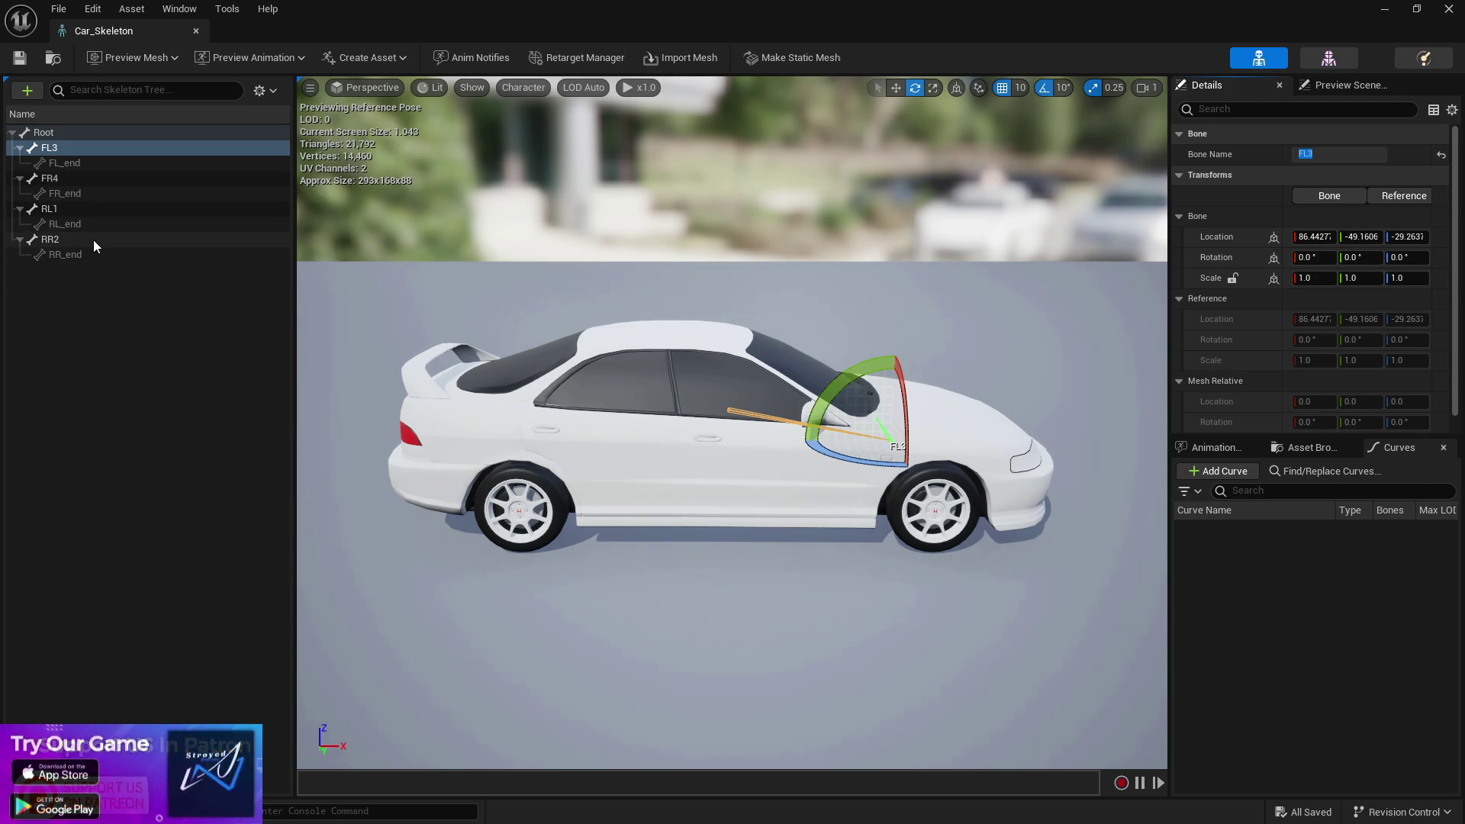
{"action": "left_click", "coordinate": [196, 31]}
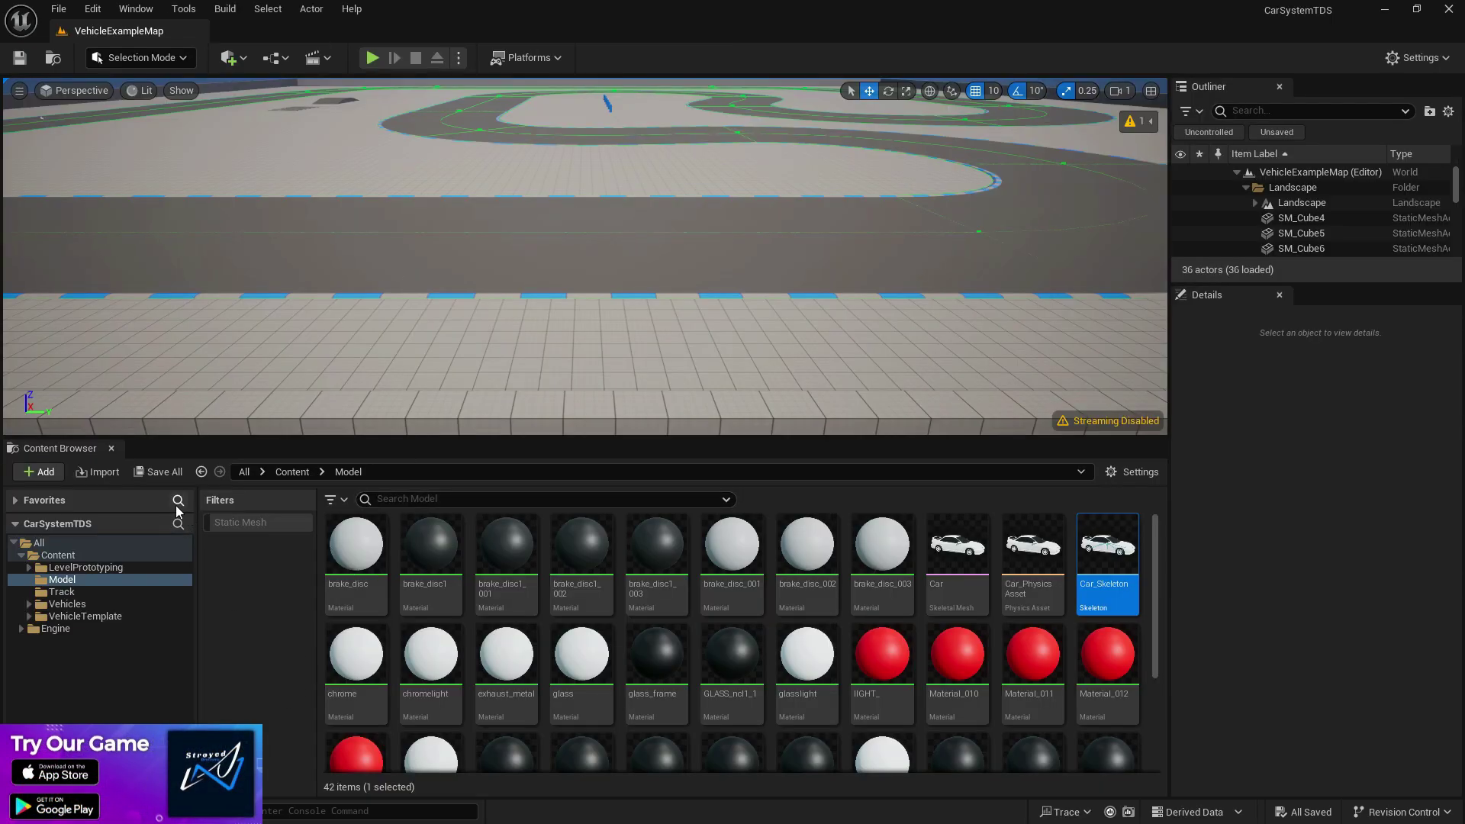
- Browse to the Blueprints folder of VehicleTemplate and look into its SportsCar subfolder
{"action": "left_click", "coordinate": [294, 473]}
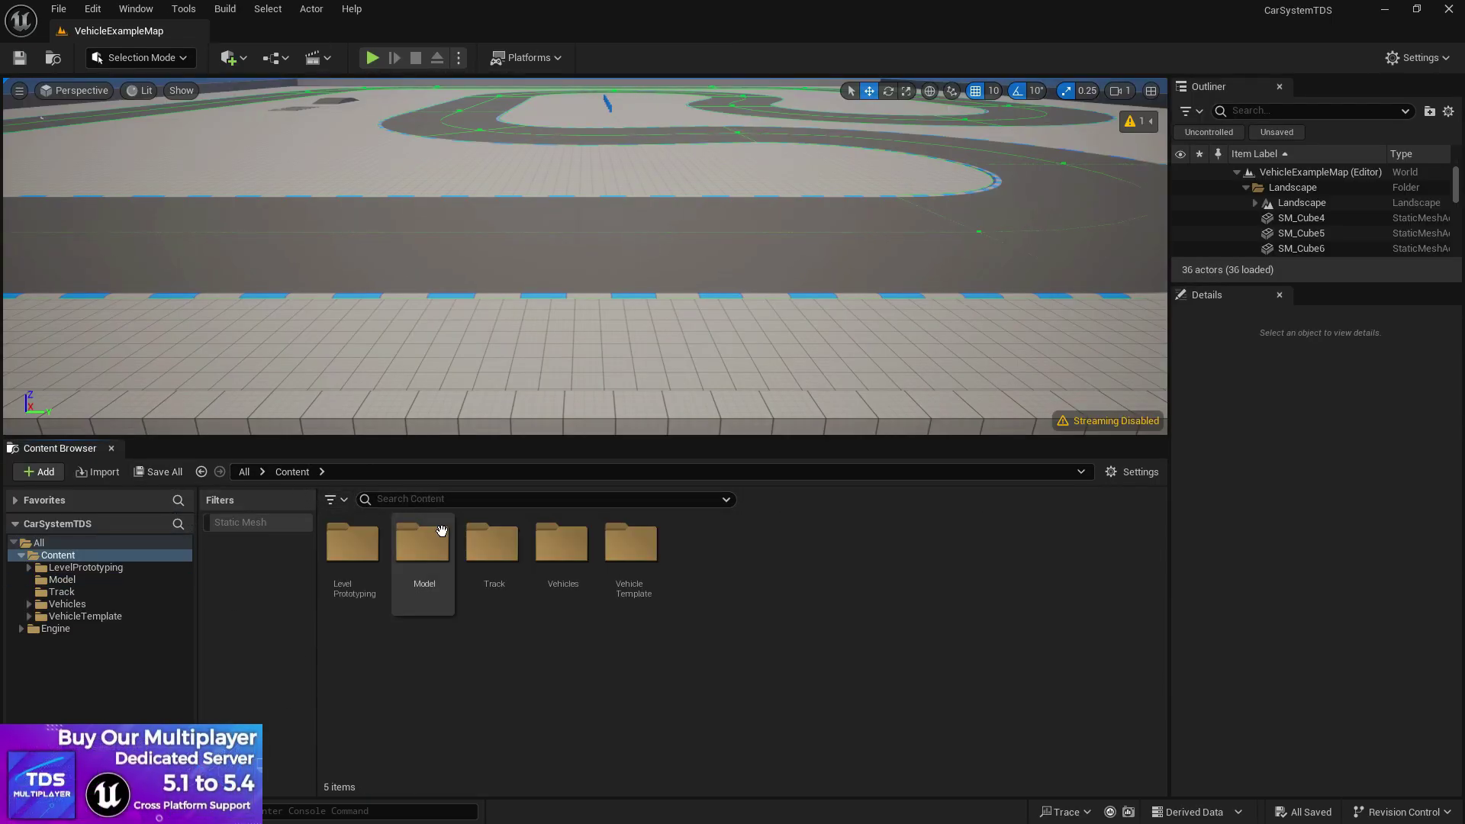
{"action": "double_click", "coordinate": [631, 544]}
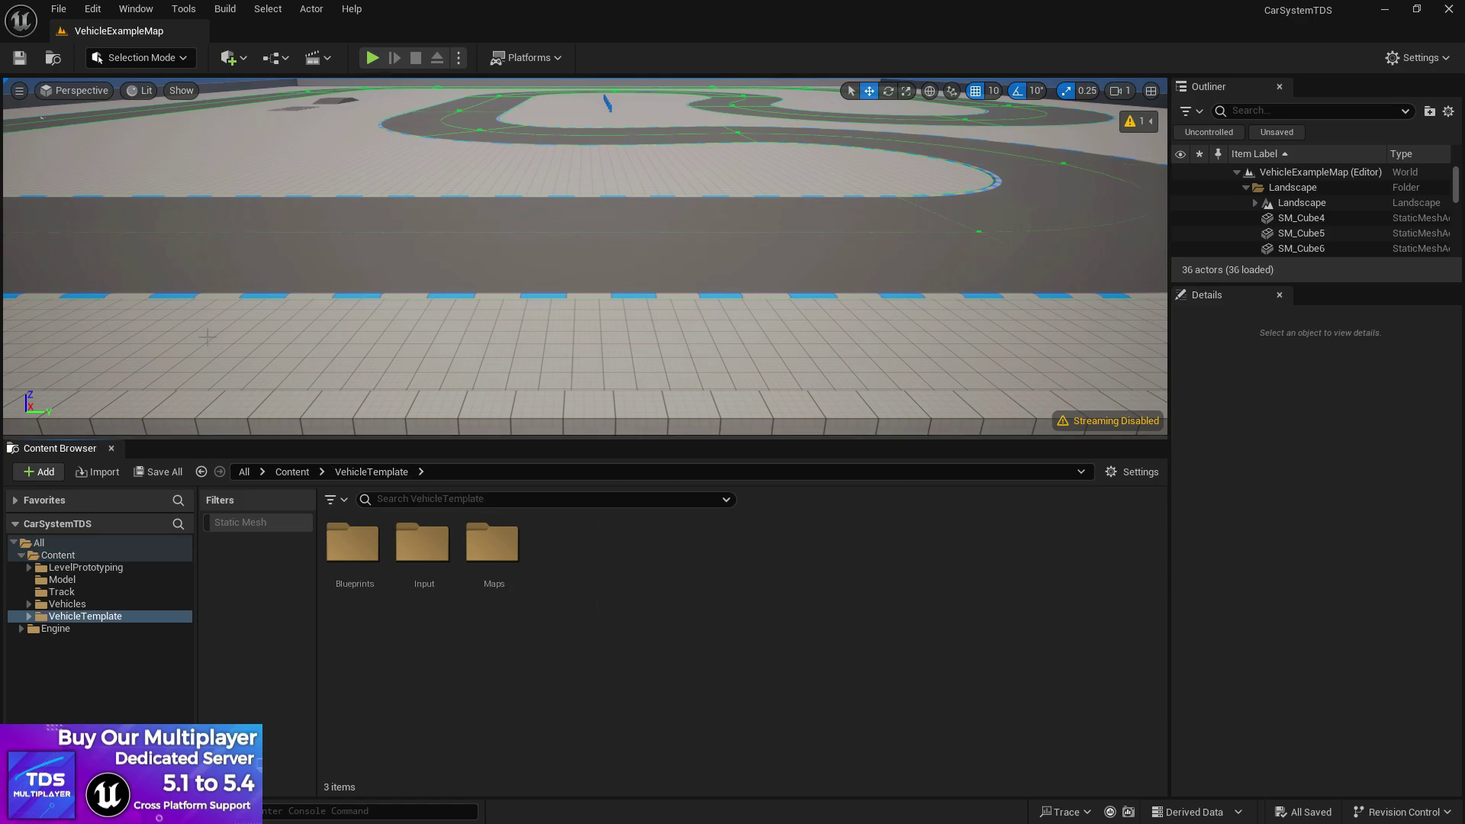
{"action": "double_click", "coordinate": [353, 543]}
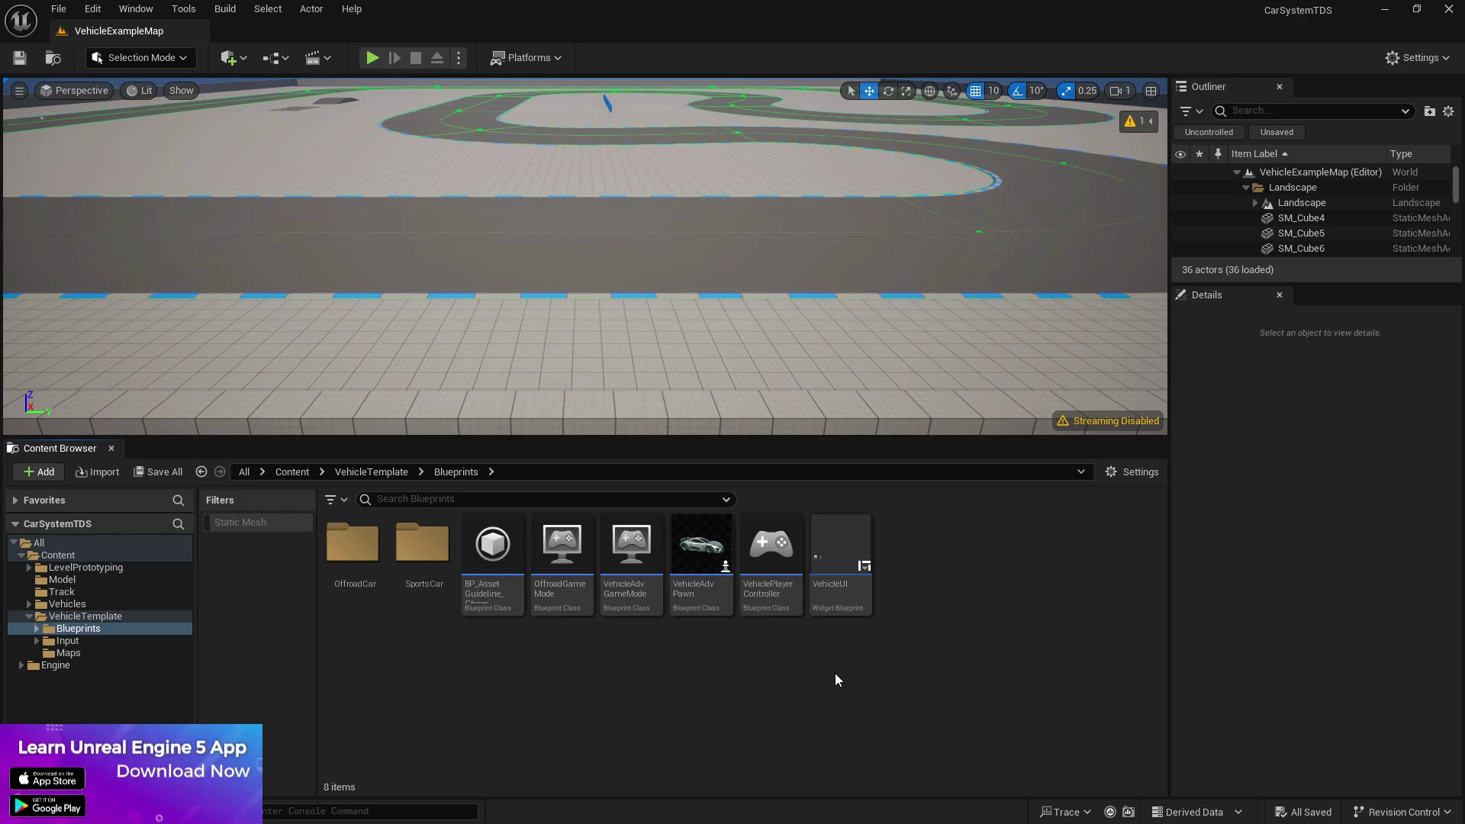
{"action": "double_click", "coordinate": [449, 551]}
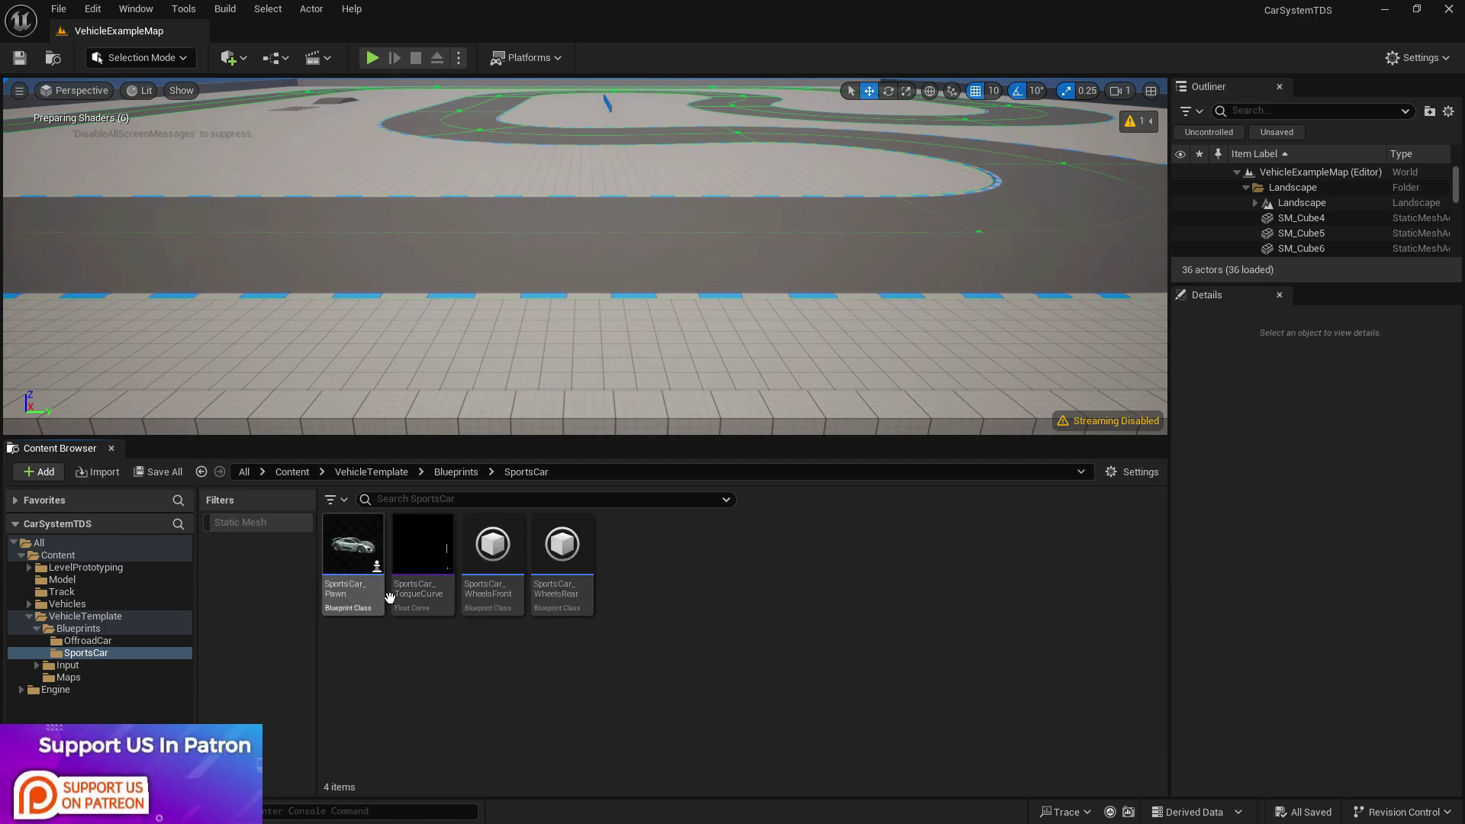
{"action": "left_click", "coordinate": [470, 472]}
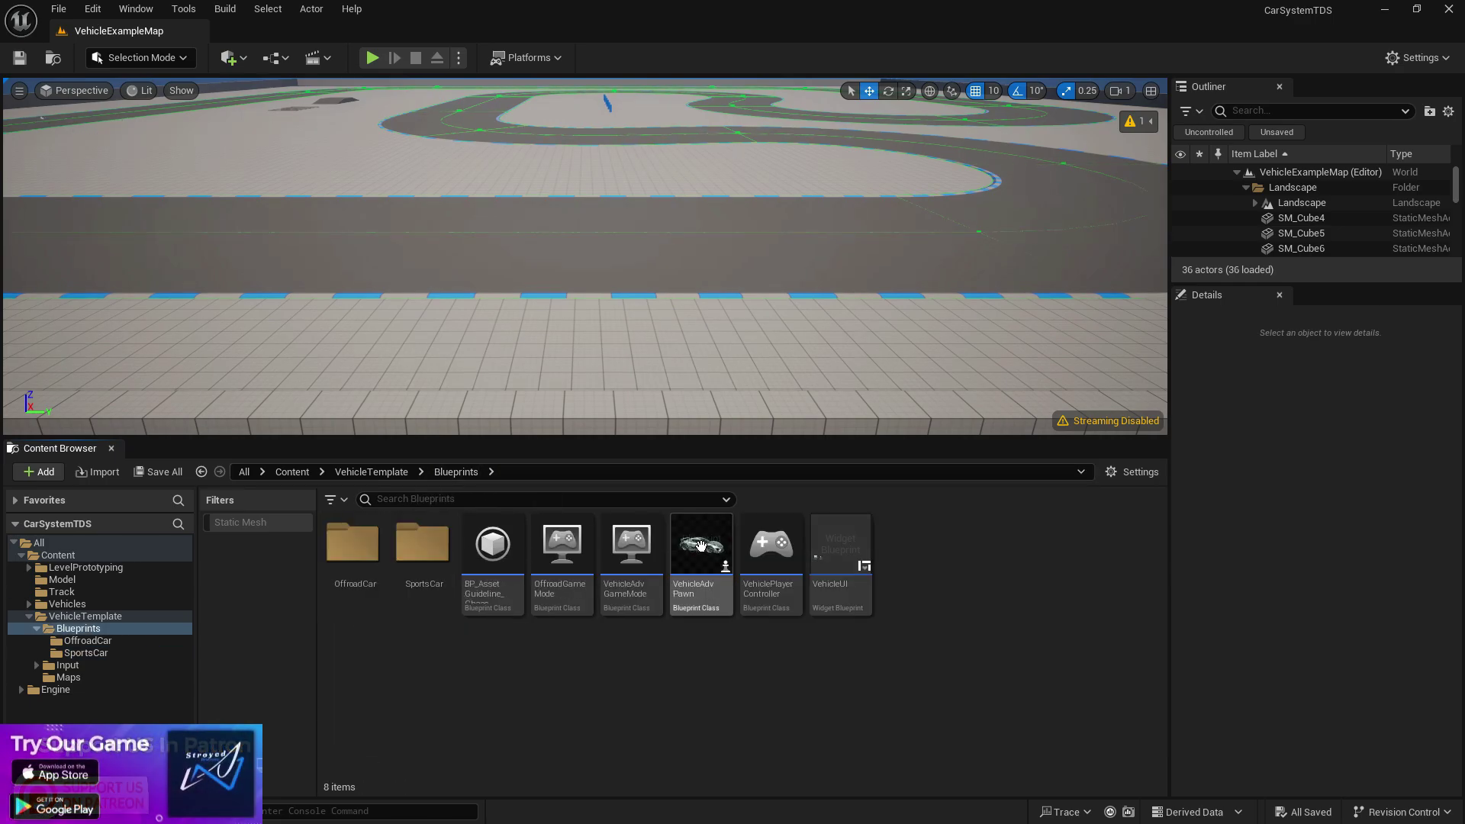
- Open SportsCar_Pawn from the SportsCar folder and examine its Event Graph
{"action": "mouse_move", "coordinate": [720, 563]}
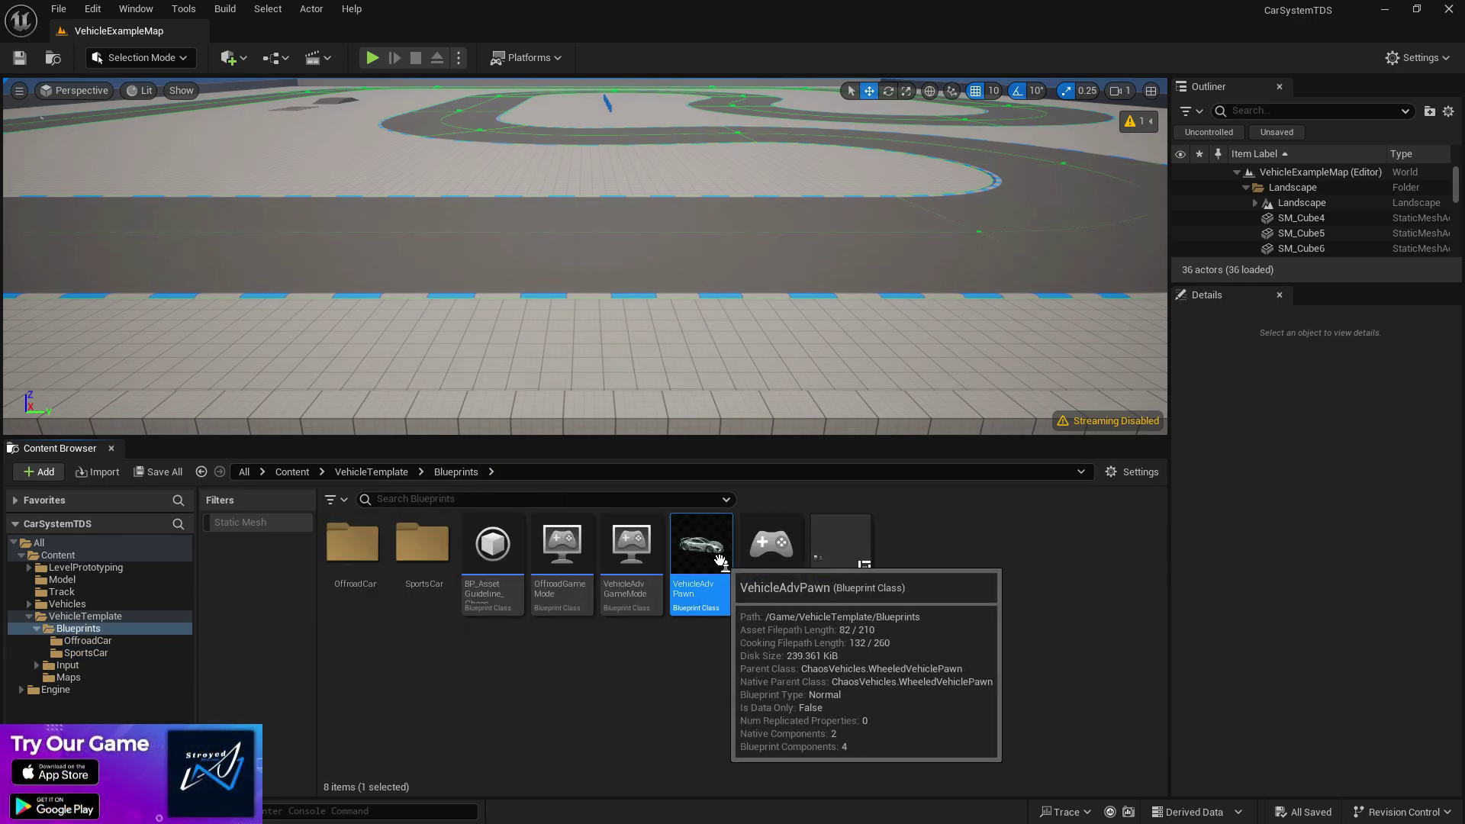
{"action": "double_click", "coordinate": [422, 544]}
{"action": "double_click", "coordinate": [352, 544]}
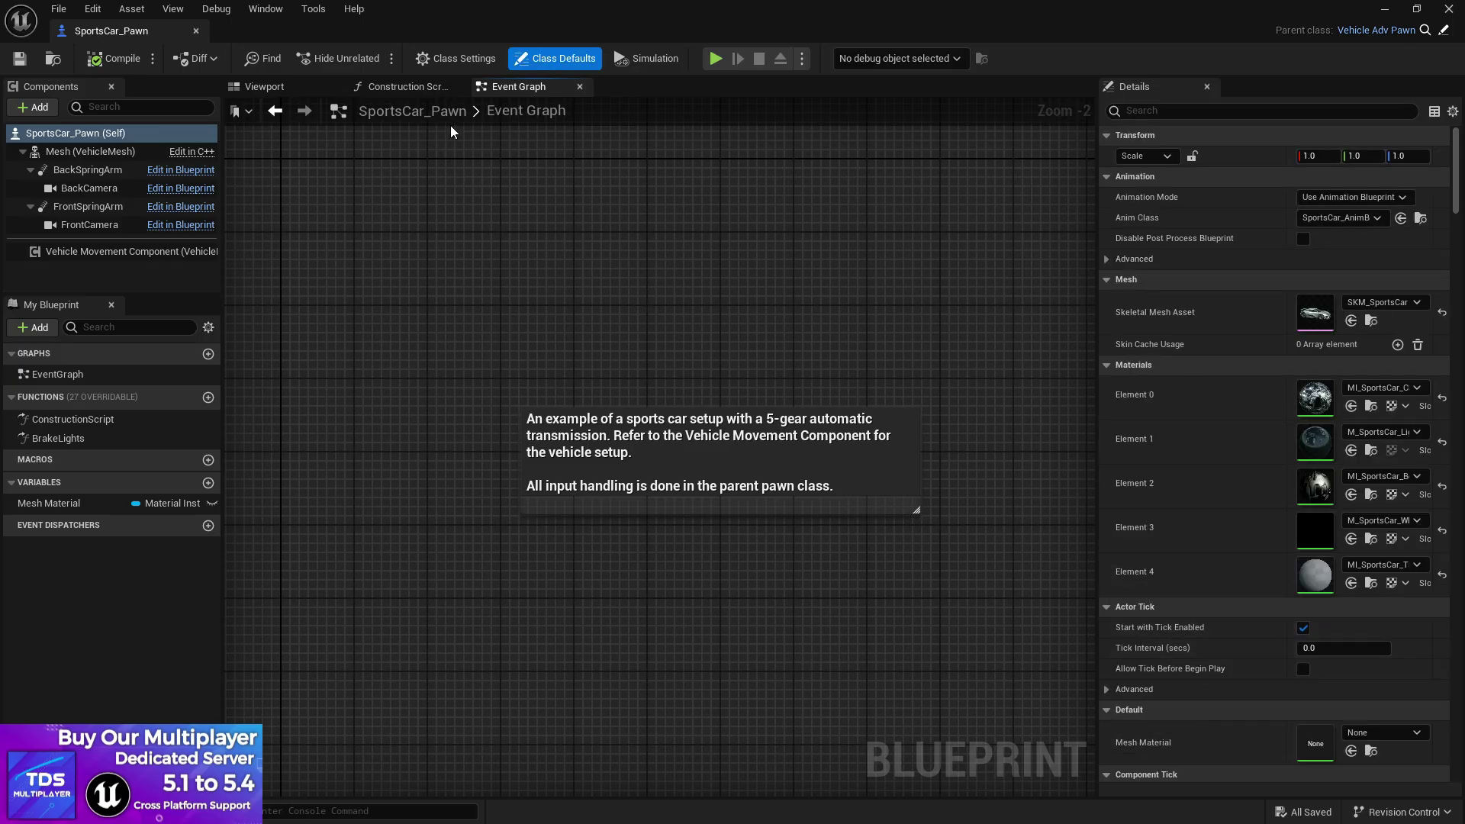
{"action": "right_click_drag", "start_coordinate": [488, 228], "coordinate": [676, 317]}
{"action": "scroll", "coordinate": [748, 370], "scroll_direction": "down", "scroll_amount": 5}
{"action": "right_click_drag", "start_coordinate": [584, 273], "coordinate": [83, 443]}
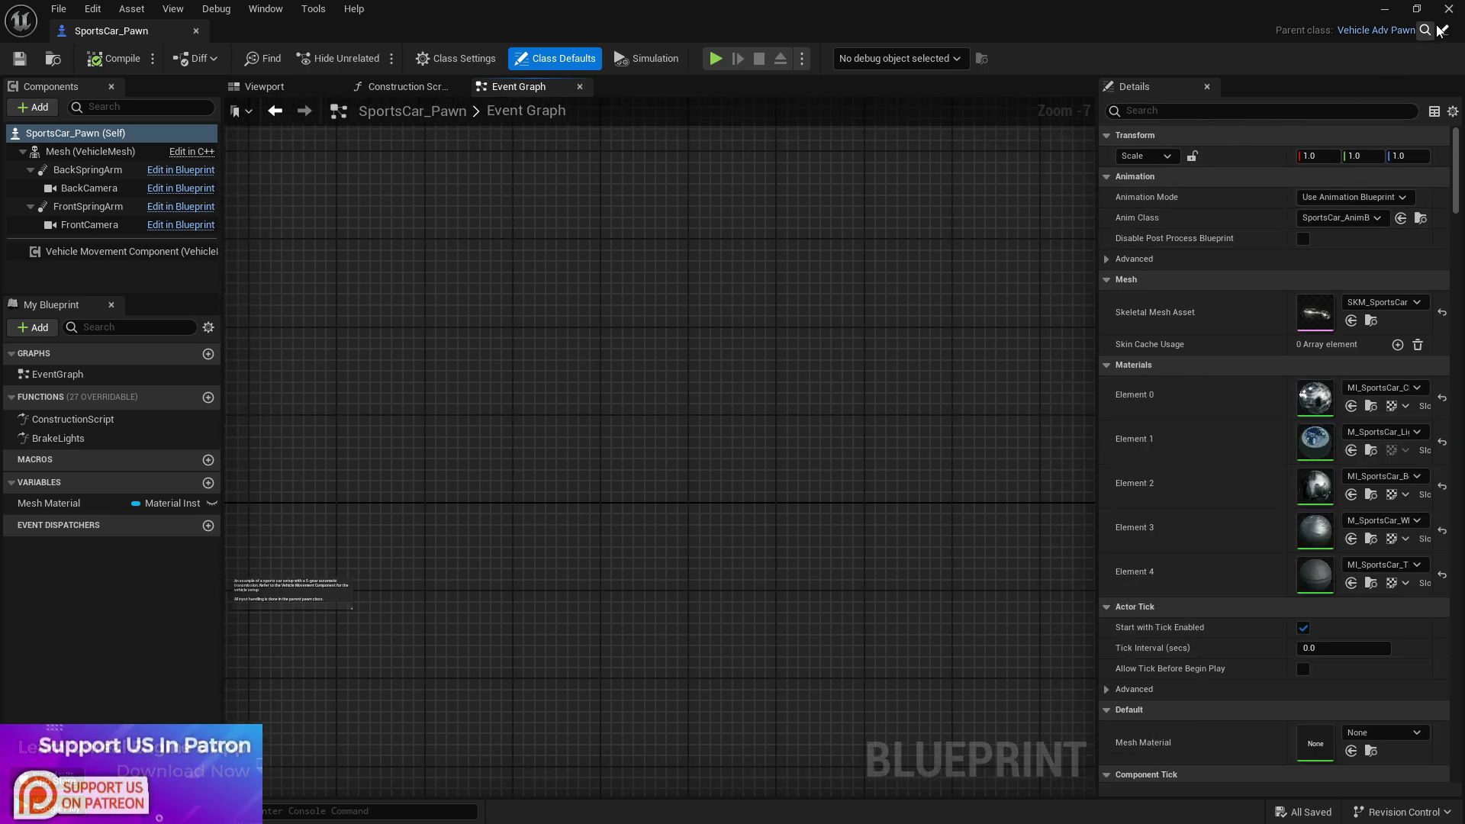
- Open VehicleAdvPawn beside SportsCar_Pawn and close both blueprints
{"action": "left_click_drag", "start_coordinate": [630, 6], "coordinate": [676, 664]}
{"action": "double_click", "coordinate": [694, 540]}
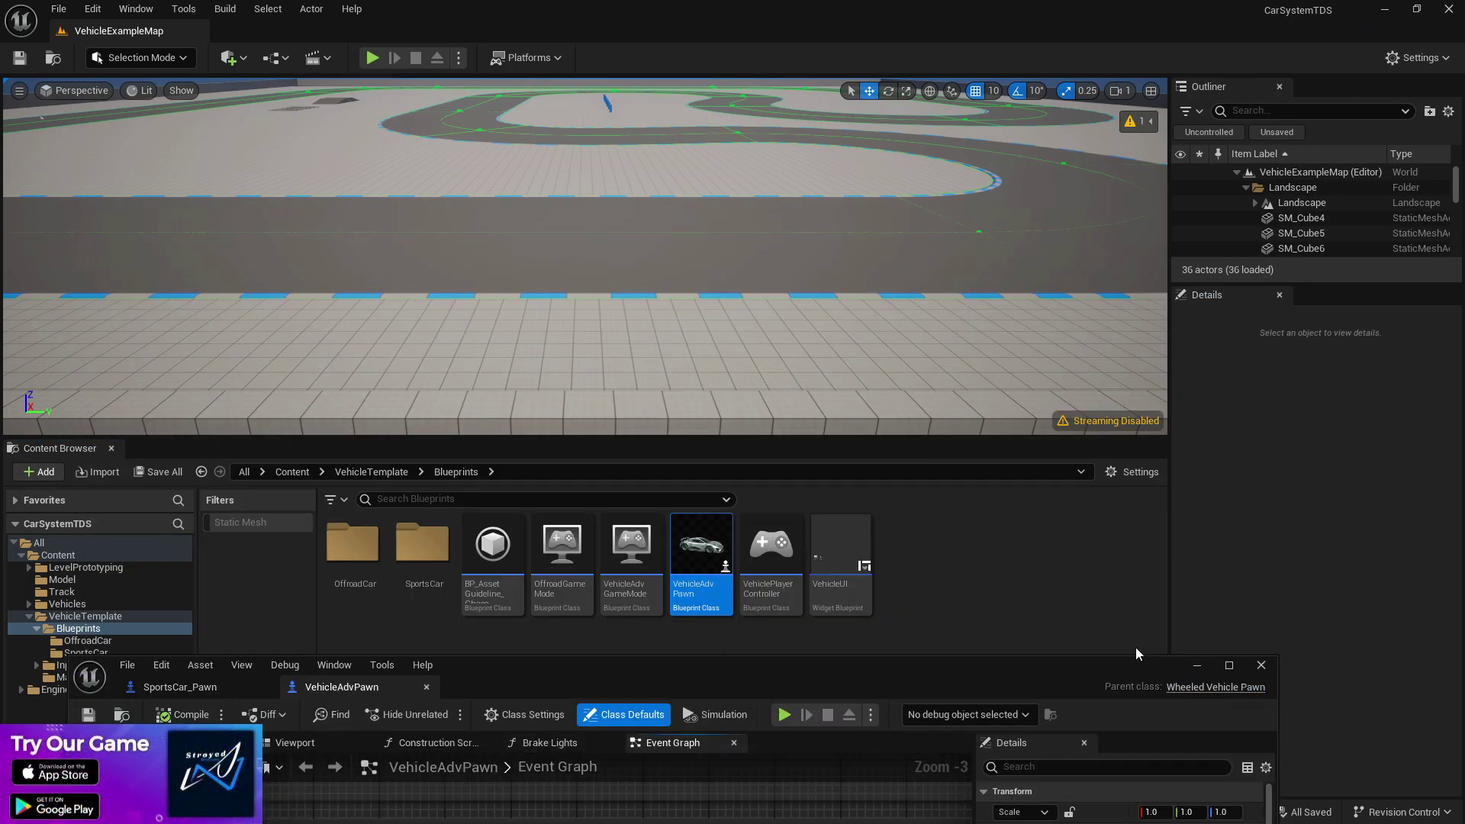
{"action": "left_click", "coordinate": [1262, 665]}
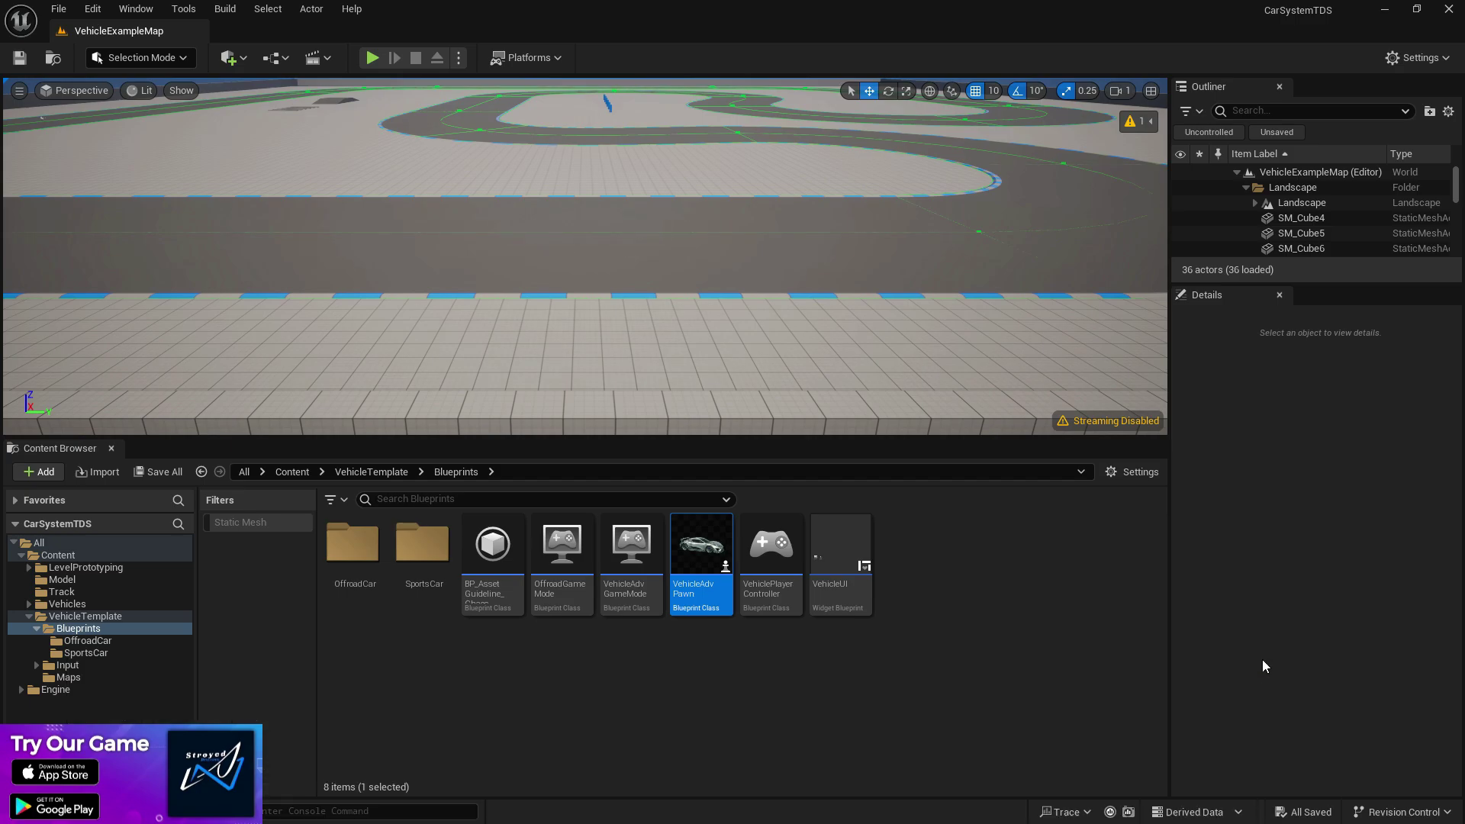
- Reopen VehicleAdvPawn and examine the steering, throttle and braking controls in its Event Graph
{"action": "double_click", "coordinate": [716, 557]}
{"action": "left_click_drag", "start_coordinate": [775, 682], "coordinate": [936, 150]}
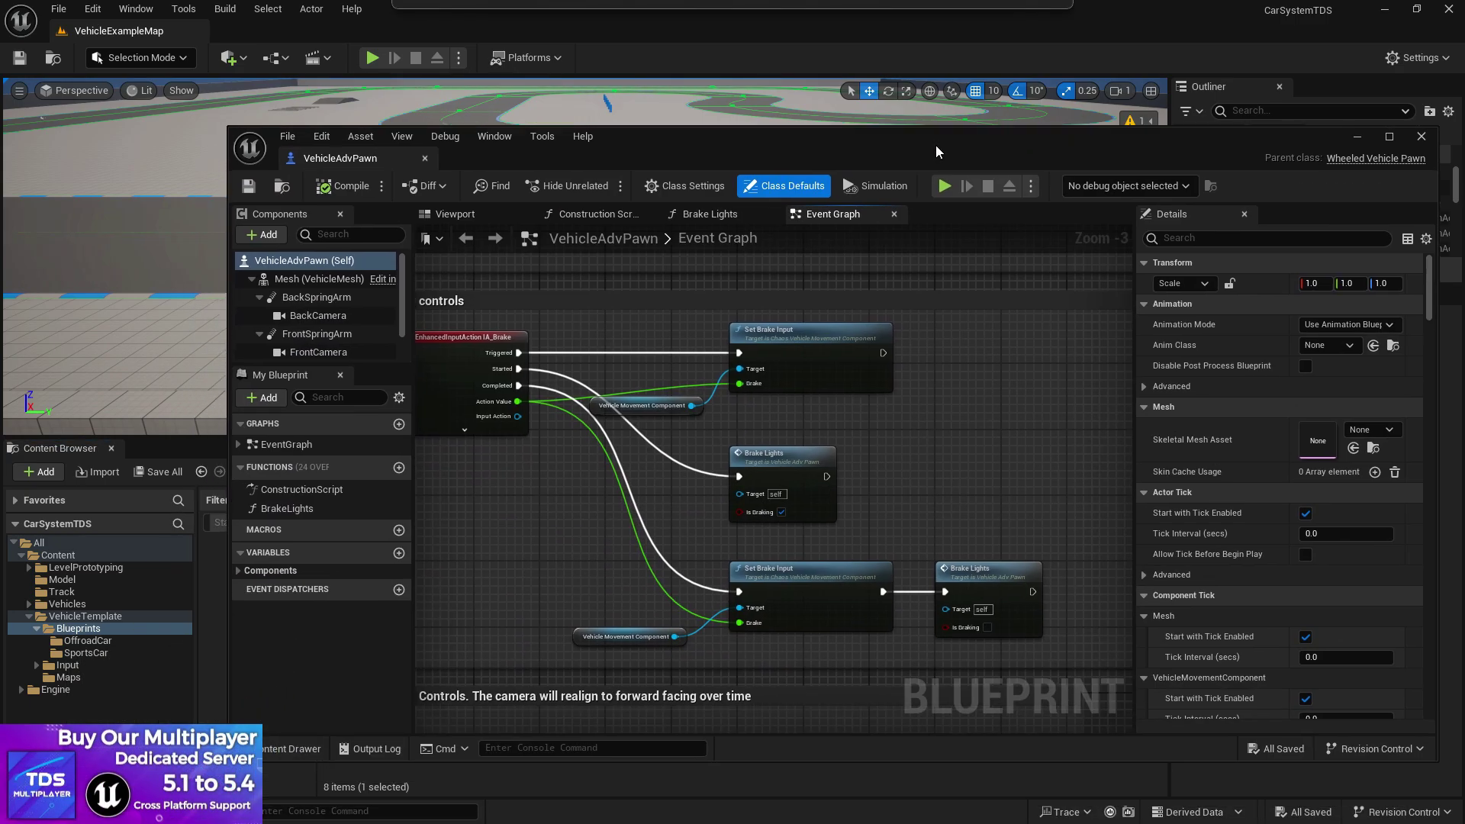
{"action": "left_click_drag", "start_coordinate": [637, 149], "coordinate": [1060, 787]}
{"action": "double_click", "coordinate": [408, 540]}
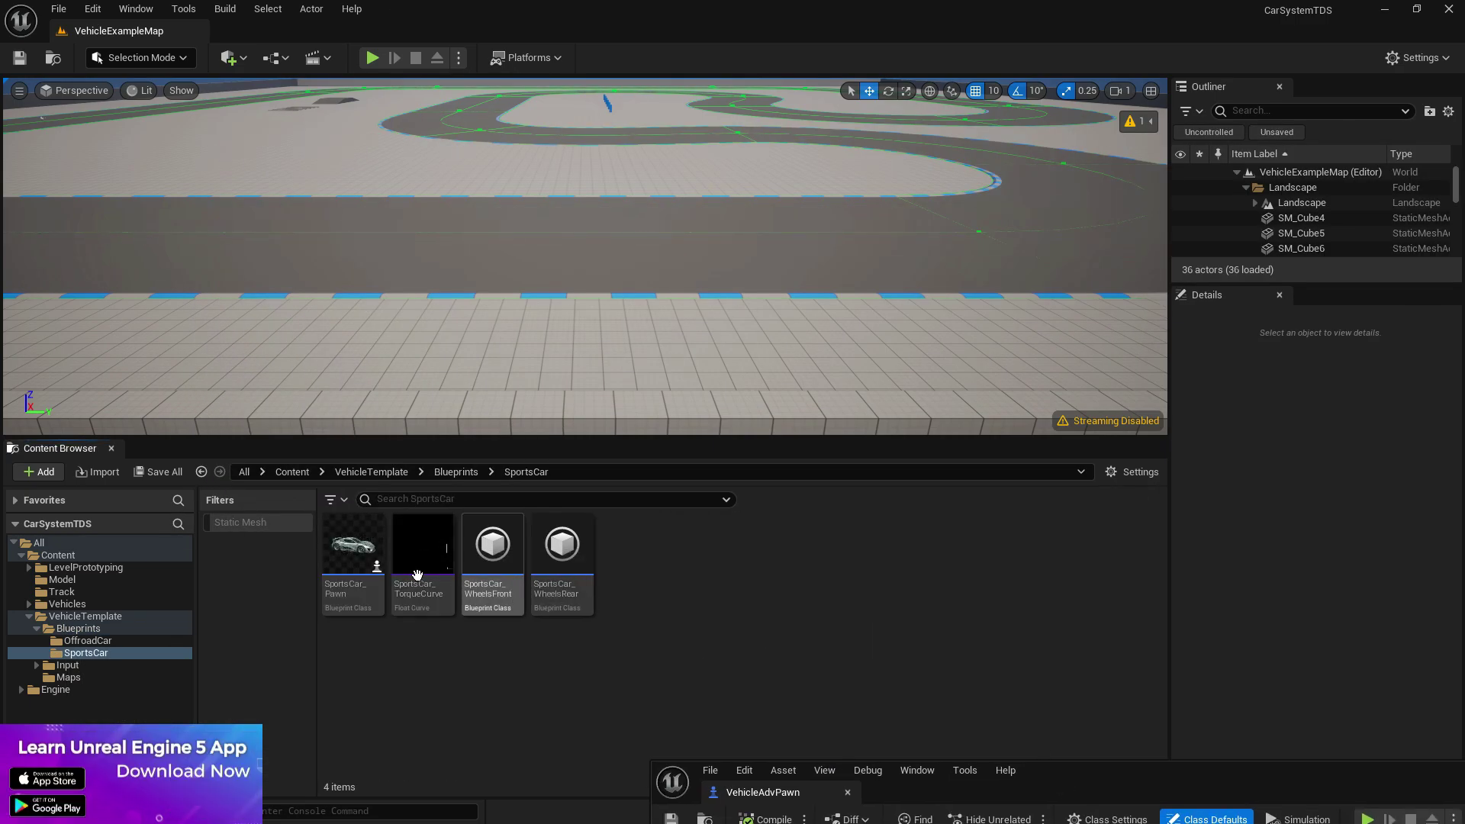
{"action": "left_click_drag", "start_coordinate": [1123, 762], "coordinate": [602, 183]}
{"action": "left_click", "coordinate": [1299, 200]}
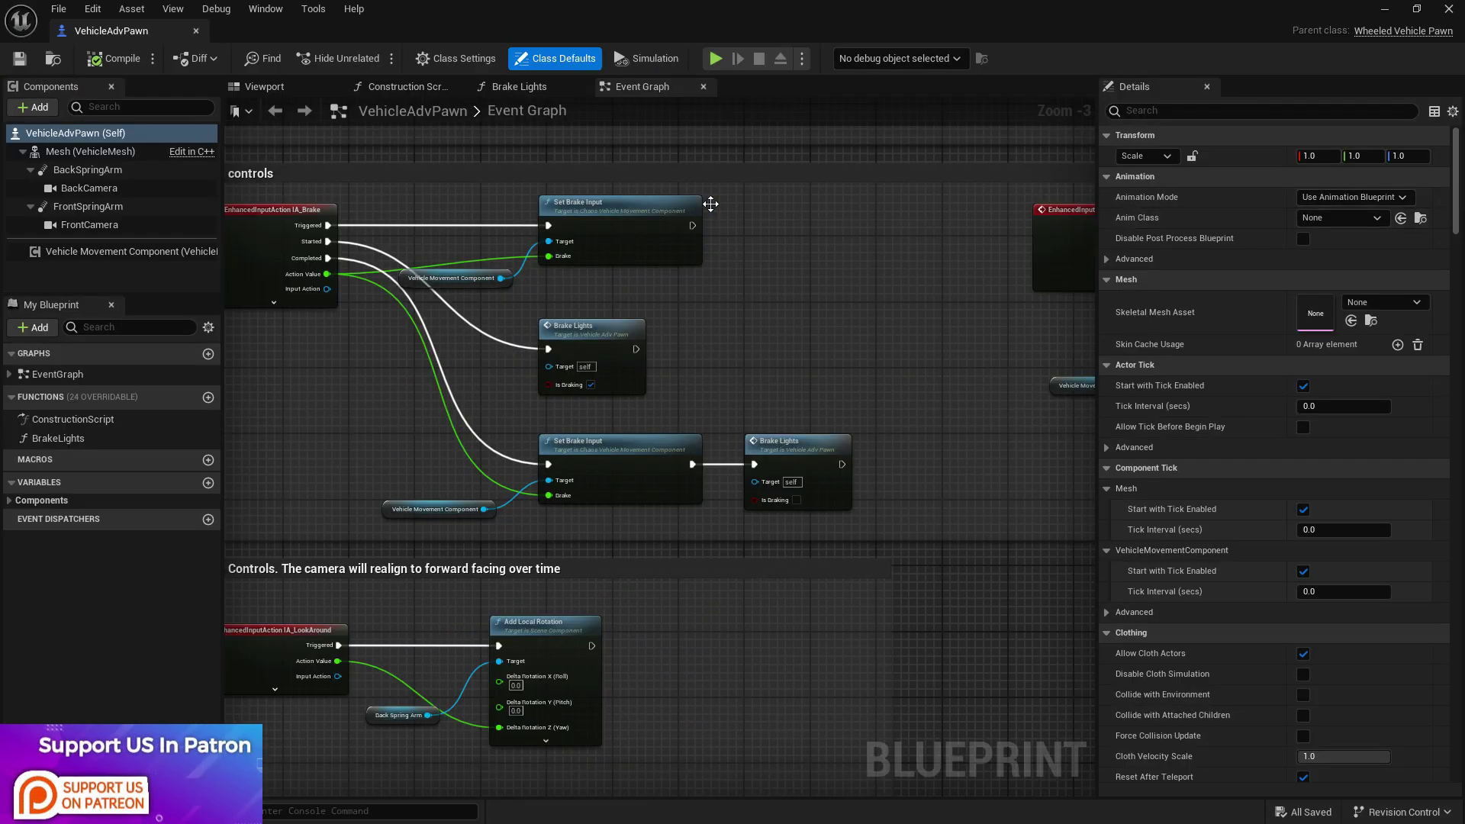
{"action": "scroll", "coordinate": [647, 335], "scroll_direction": "down", "scroll_amount": 3}
{"action": "right_click_drag", "start_coordinate": [698, 449], "coordinate": [890, 394]}
{"action": "scroll", "coordinate": [555, 365], "scroll_direction": "up", "scroll_amount": 2}
- Examine VehicleAdvPawn's cameras in the 3D Viewport, and close the blueprint
{"action": "left_click_drag", "start_coordinate": [427, 29], "coordinate": [479, 183]}
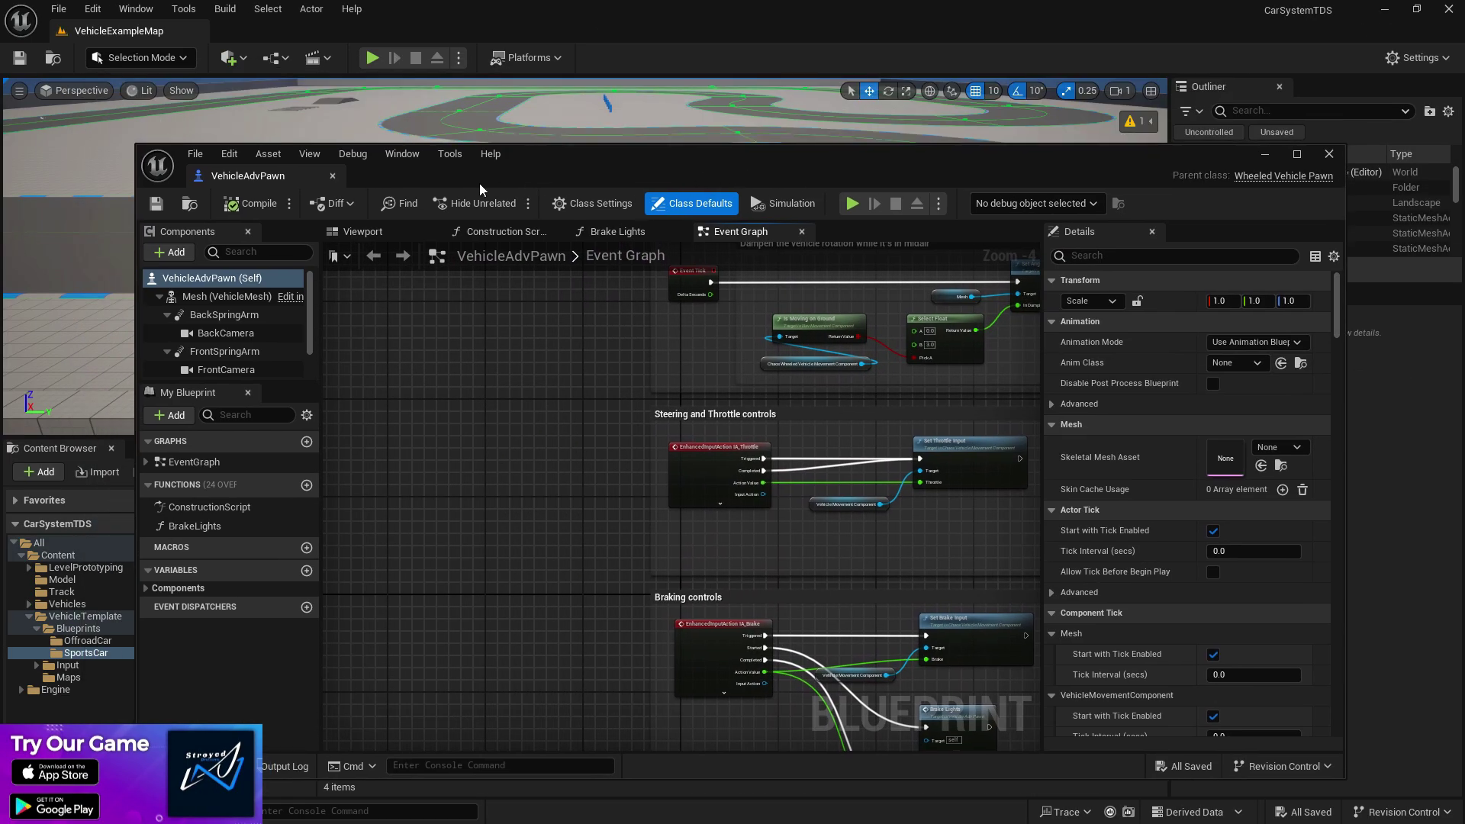
{"action": "left_click", "coordinate": [388, 228]}
{"action": "left_click", "coordinate": [1298, 153]}
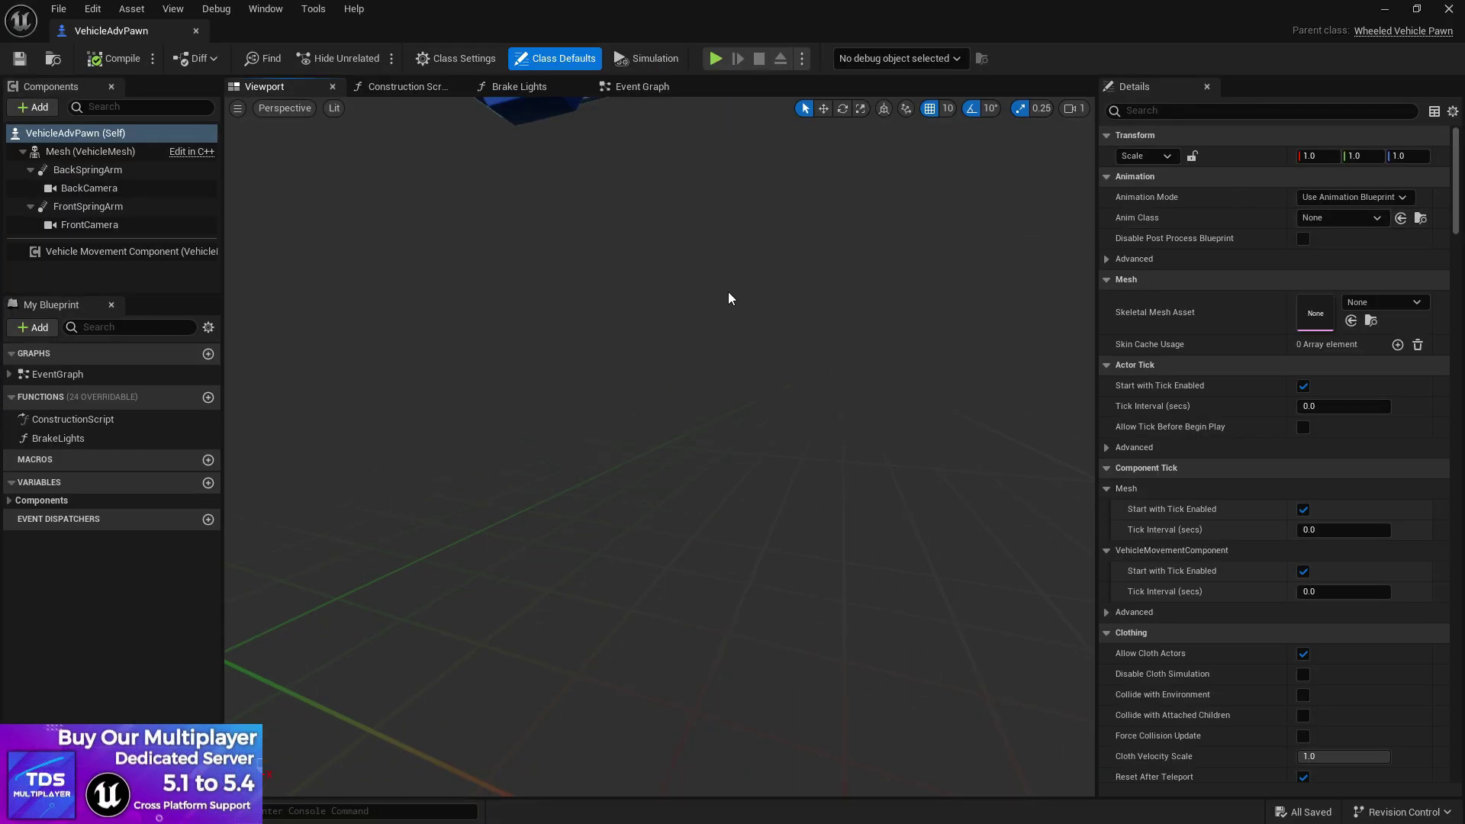
{"action": "right_click_drag", "start_coordinate": [715, 327], "coordinate": [633, 359]}
{"action": "key", "text": "s"}
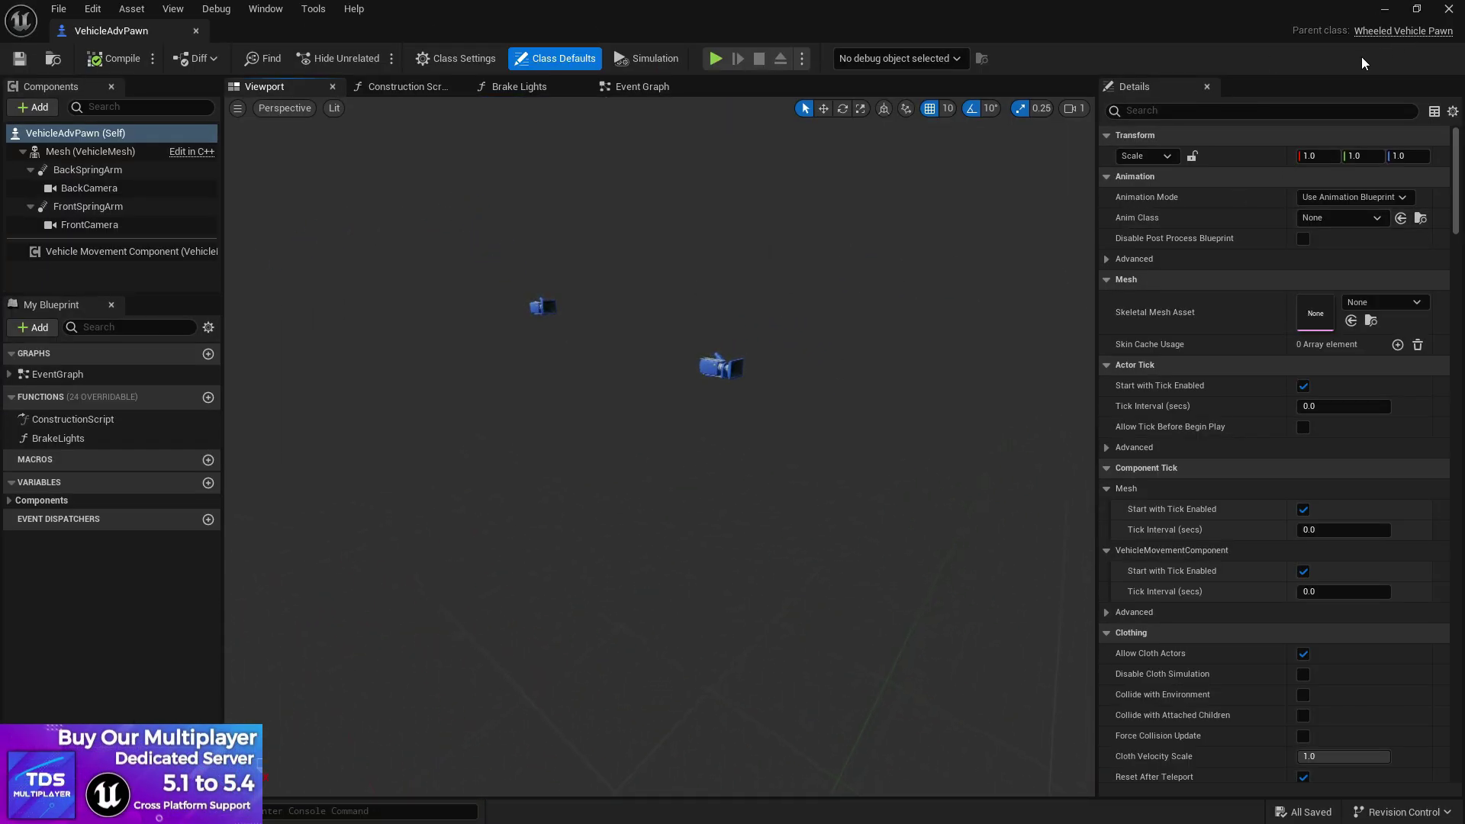
{"action": "left_click_drag", "start_coordinate": [918, 22], "coordinate": [798, 297]}
{"action": "left_click", "coordinate": [1235, 287]}
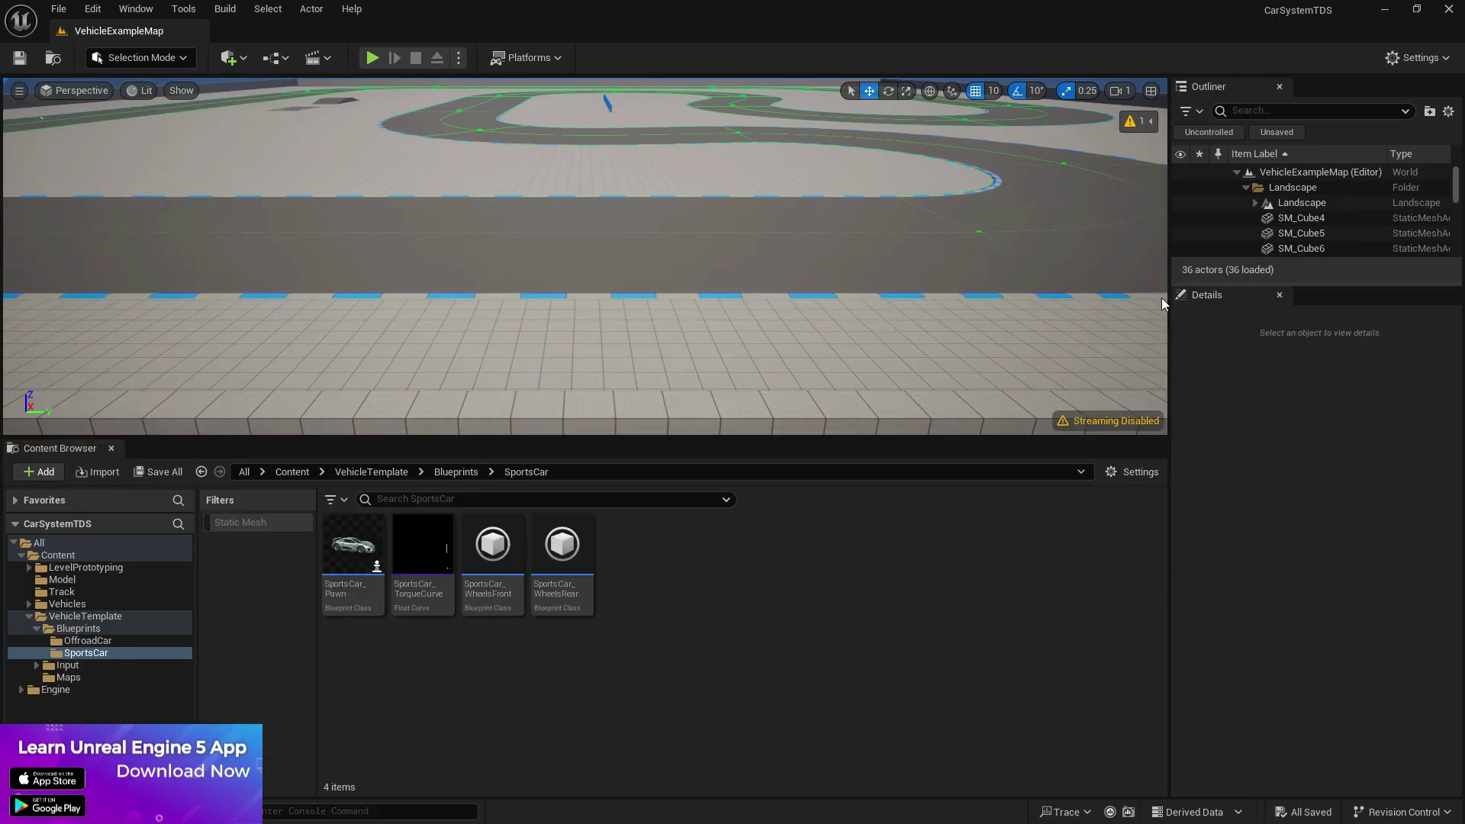
- Open SportsCar_Pawn, examine its car model in the 3D Viewport, and close the blueprint
{"action": "left_click", "coordinate": [456, 472]}
{"action": "double_click", "coordinate": [424, 545]}
{"action": "double_click", "coordinate": [363, 551]}
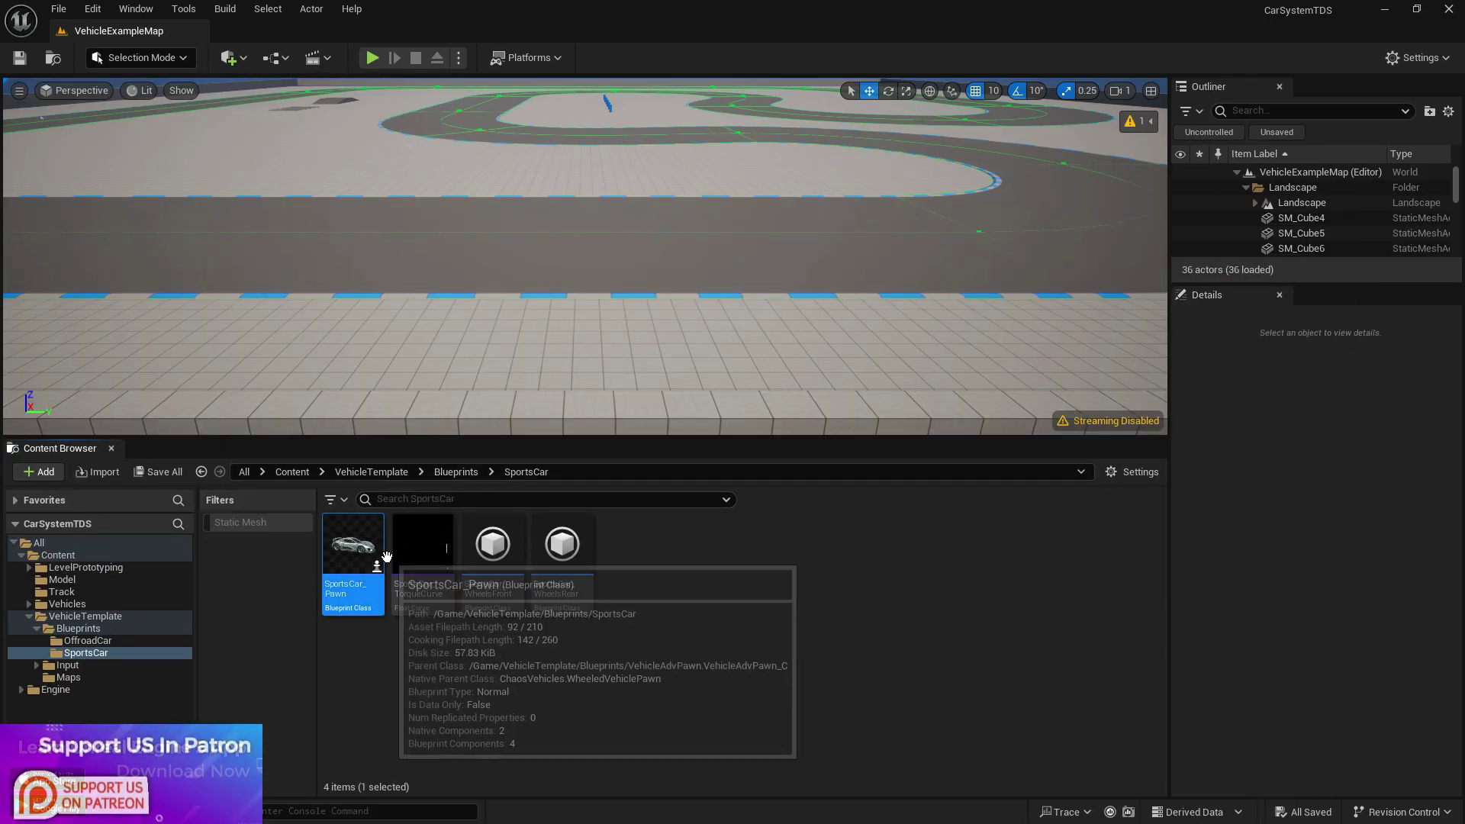
{"action": "left_click", "coordinate": [306, 364]}
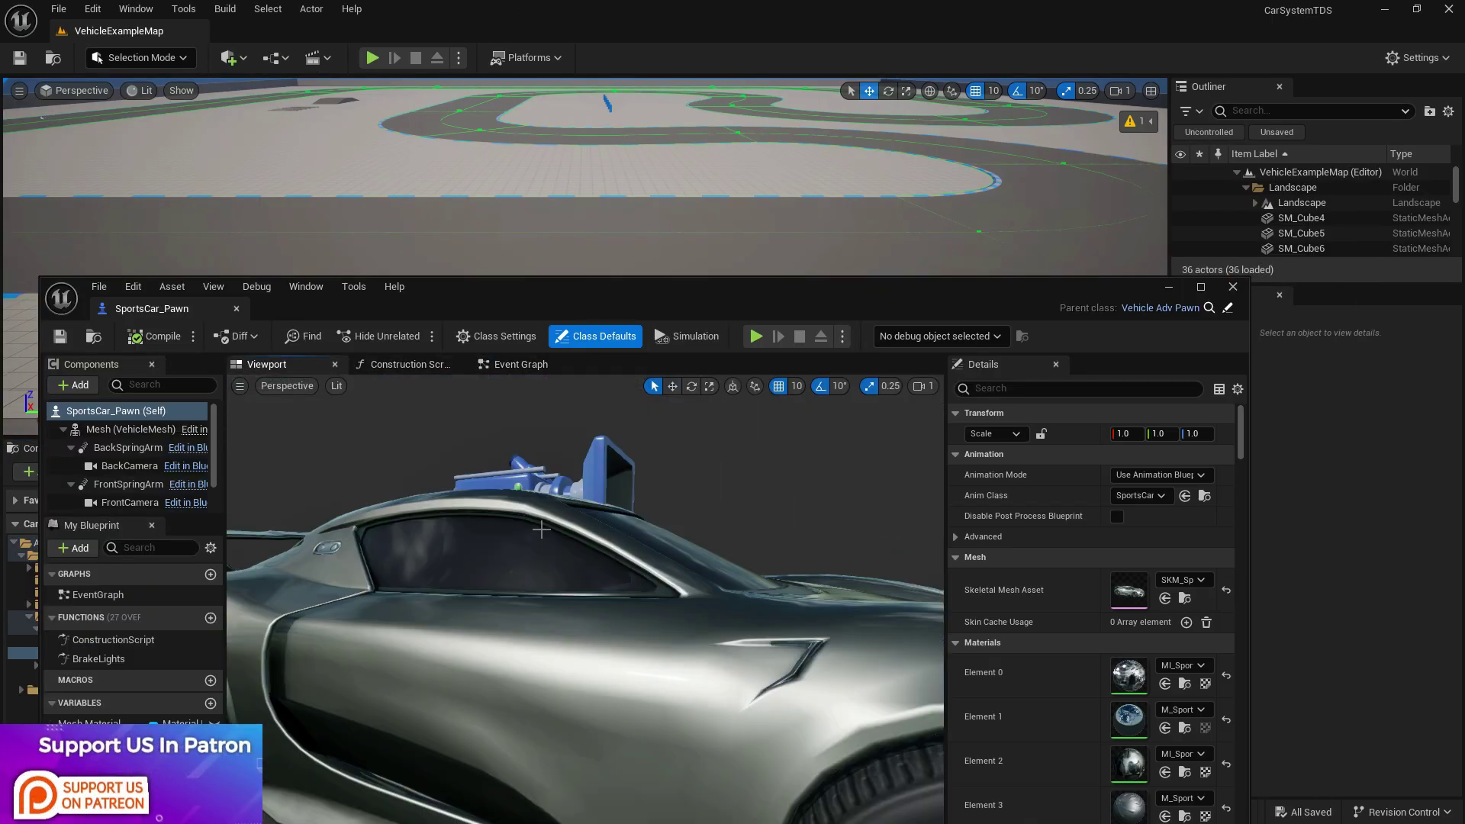
{"action": "scroll", "coordinate": [542, 530], "scroll_direction": "down", "scroll_amount": 2}
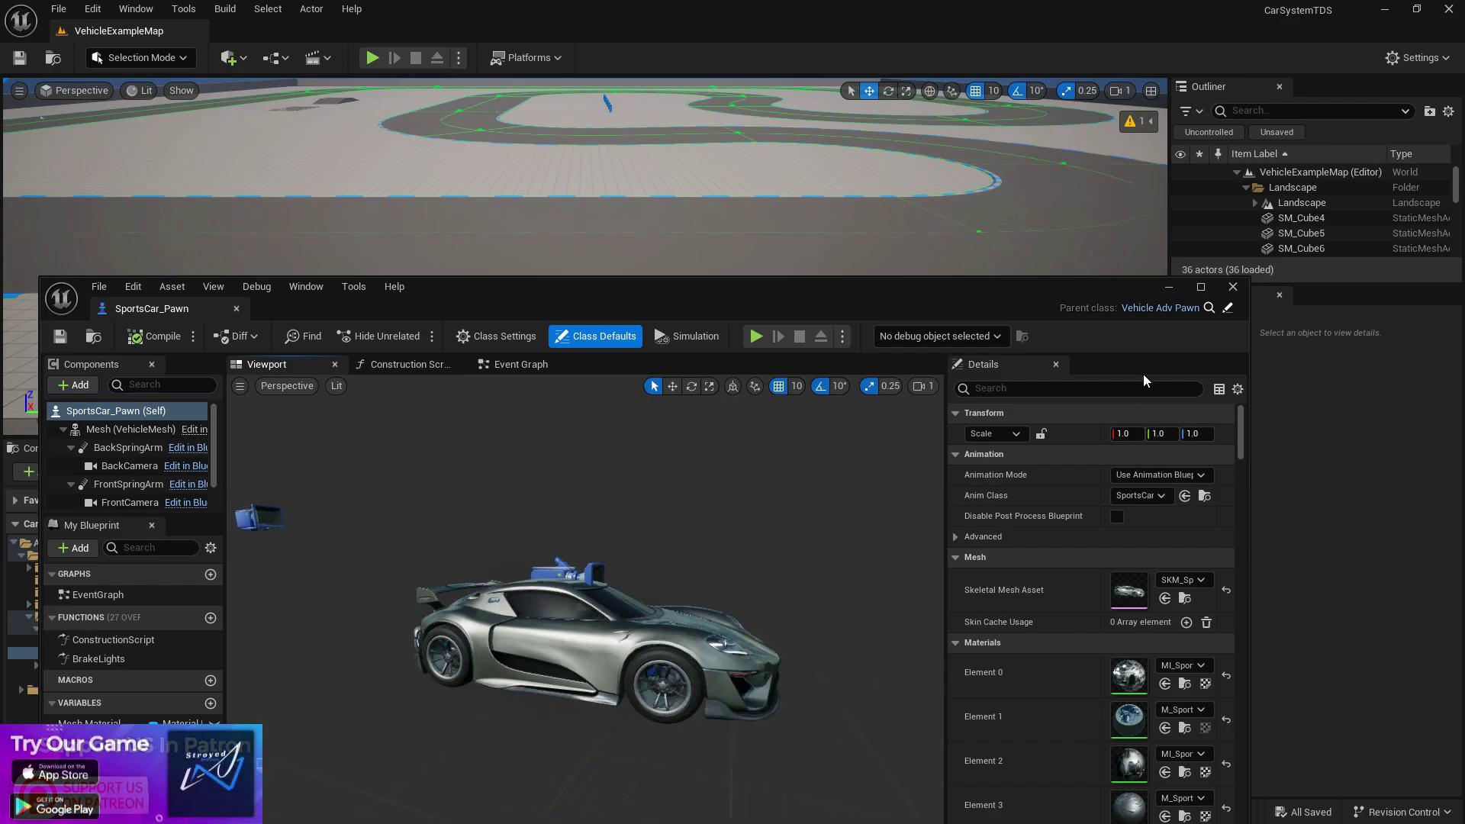
{"action": "left_click", "coordinate": [1232, 288]}
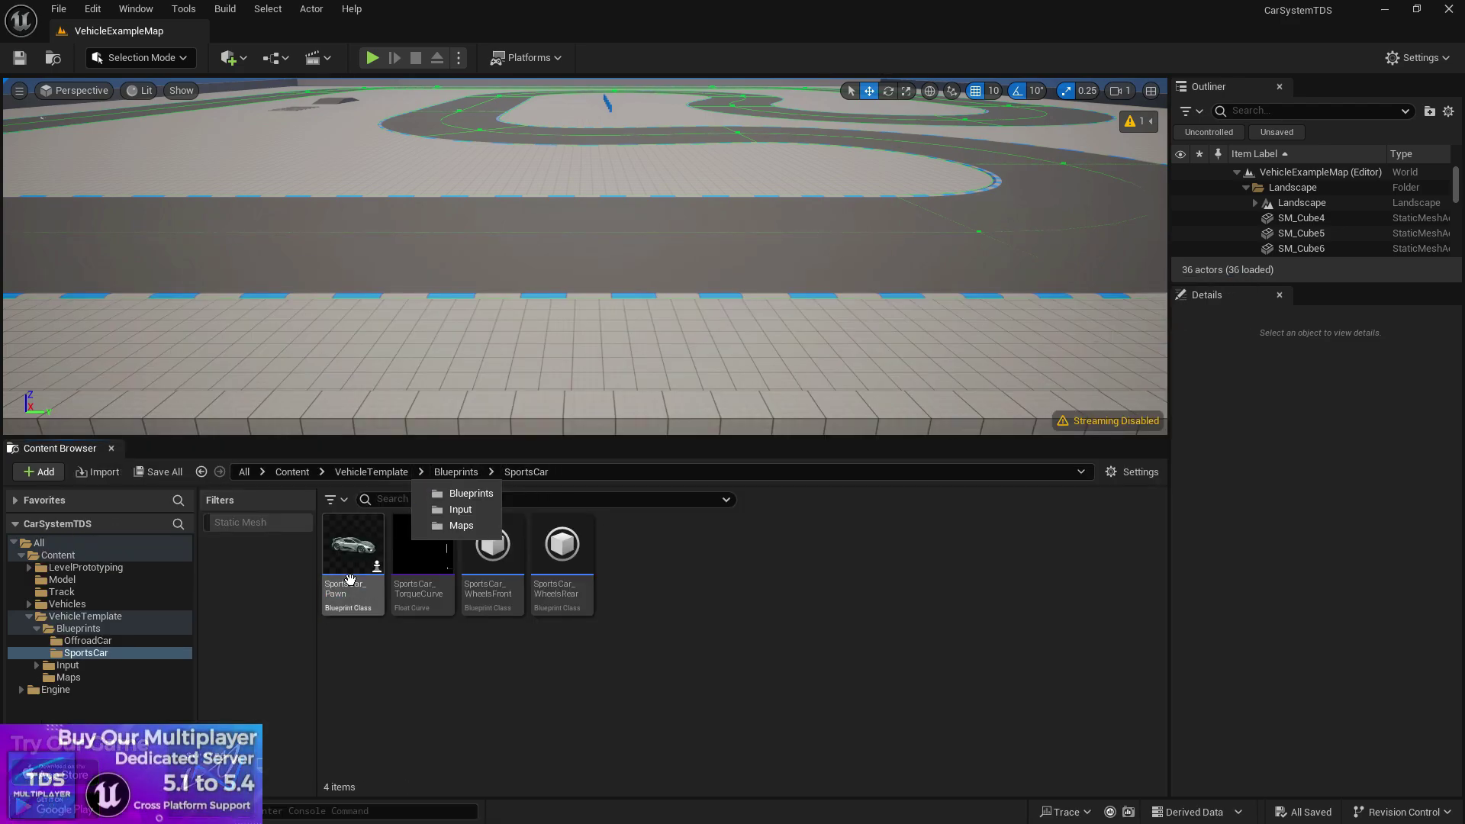
- Open VehicleAdvPawn from the Blueprints folder full-screen and show its 3D Viewport
{"action": "left_click", "coordinate": [456, 471]}
{"action": "double_click", "coordinate": [716, 554]}
{"action": "left_click_drag", "start_coordinate": [554, 306], "coordinate": [606, 94]}
{"action": "left_click", "coordinate": [1254, 75]}
{"action": "left_click", "coordinate": [272, 88]}
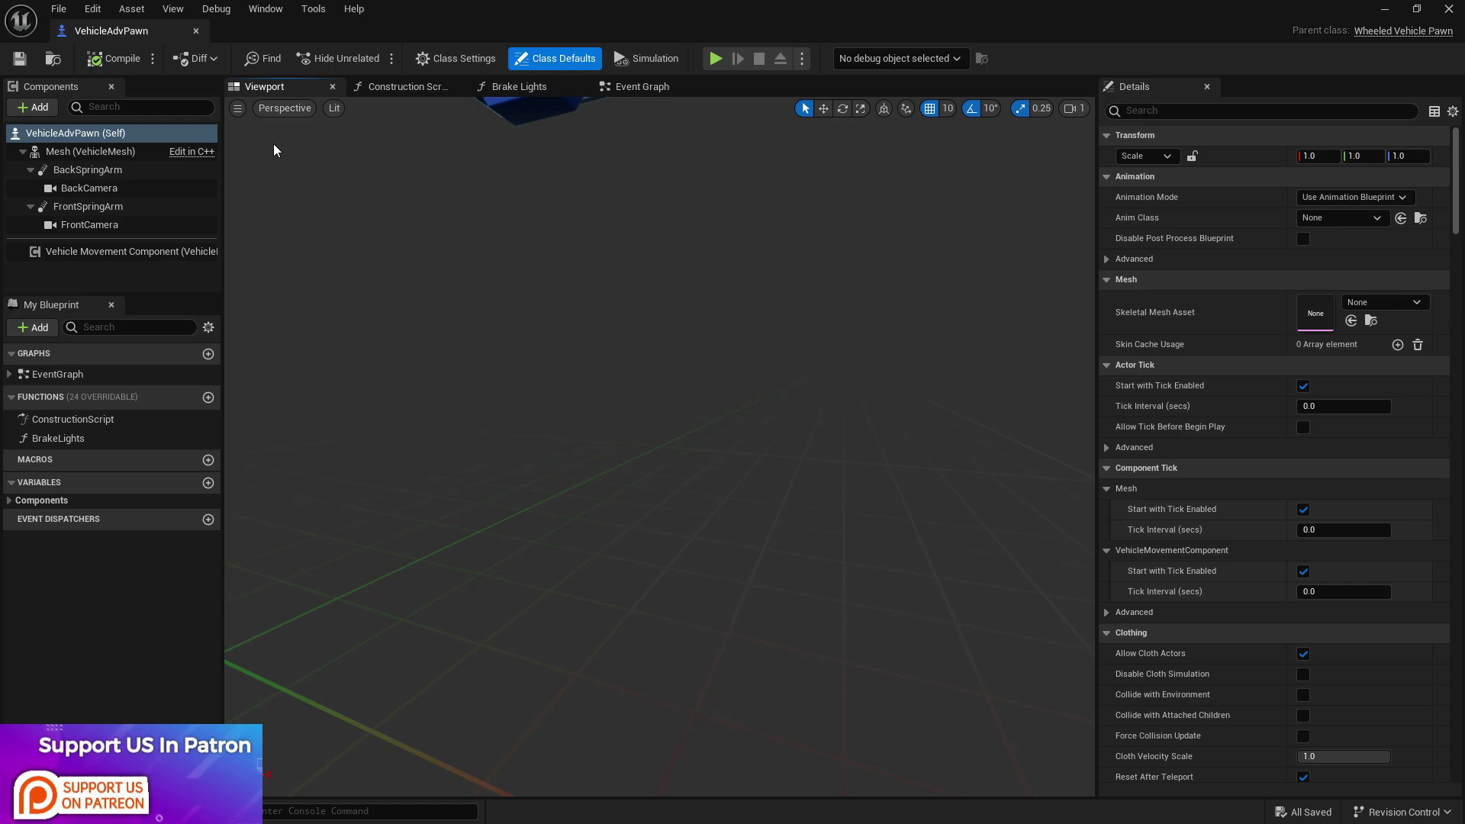
- Assign the Car skeletal mesh to VehicleAdvPawn's Mesh component and compile the blueprint
{"action": "left_click", "coordinate": [84, 151]}
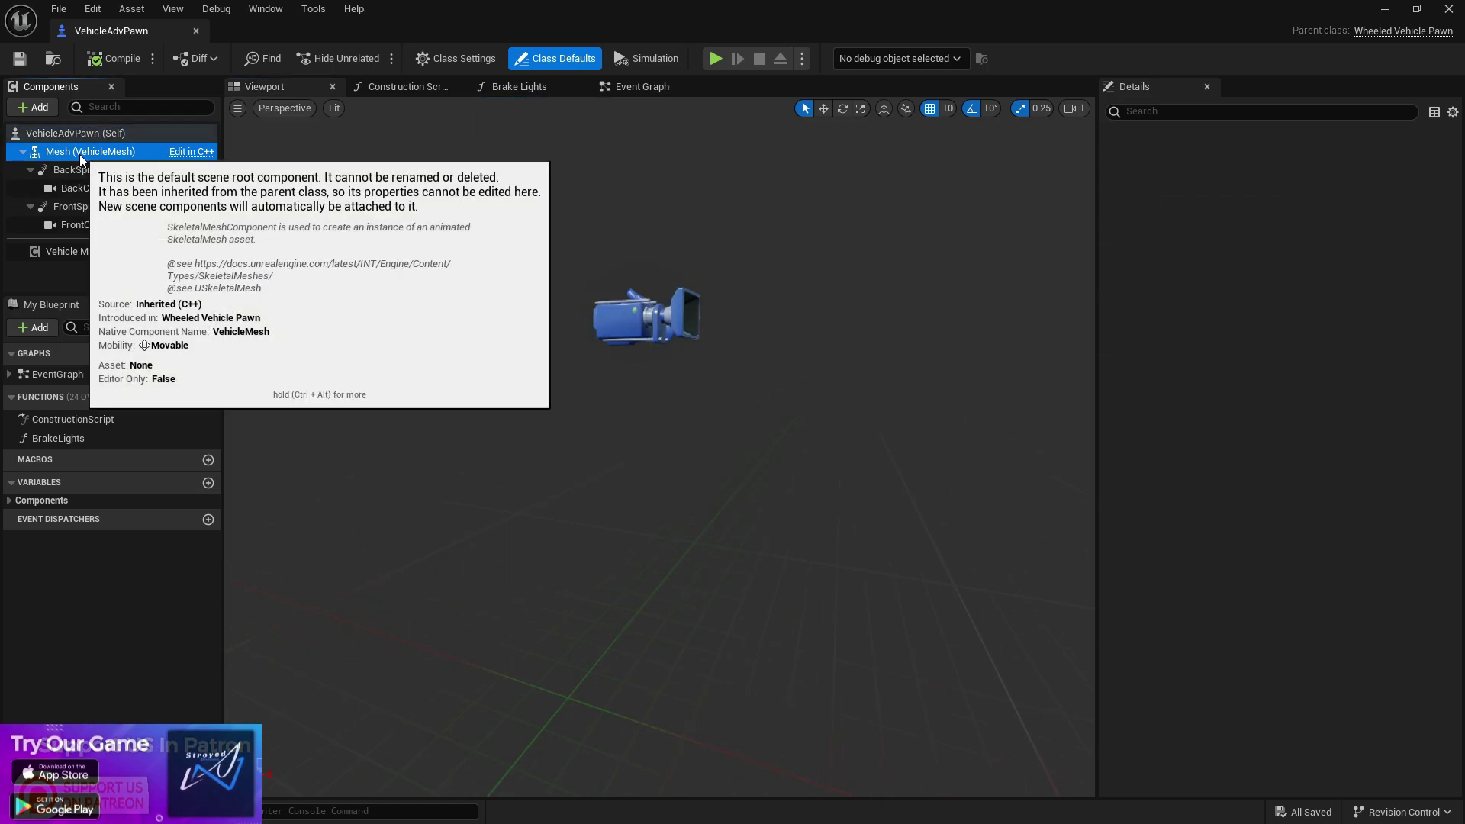
{"action": "scroll", "coordinate": [1337, 443], "scroll_direction": "down", "scroll_amount": 3}
{"action": "left_click", "coordinate": [1370, 351]}
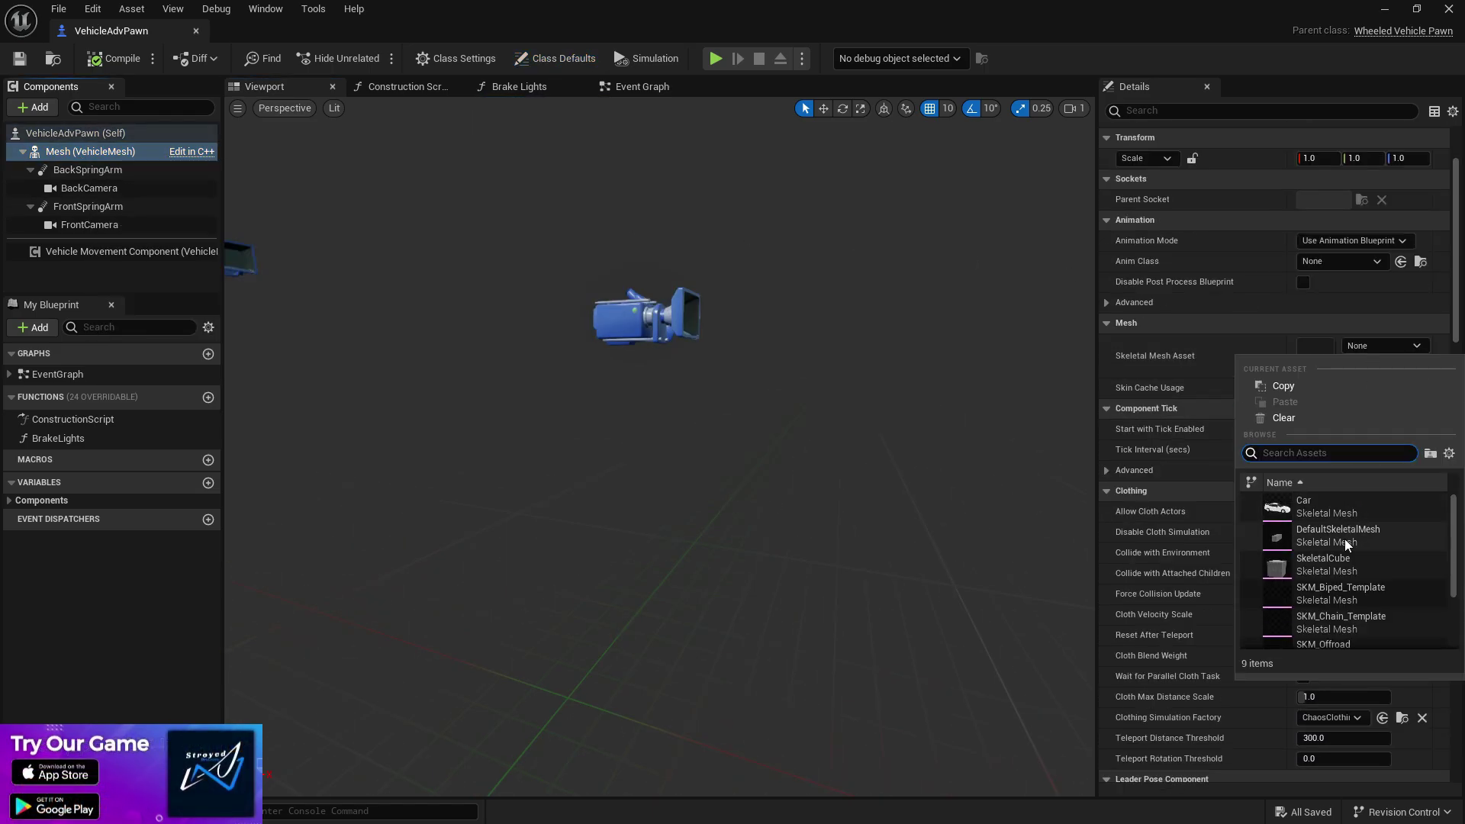
{"action": "left_click", "coordinate": [1328, 534]}
{"action": "right_click_drag", "start_coordinate": [660, 447], "coordinate": [786, 450]}
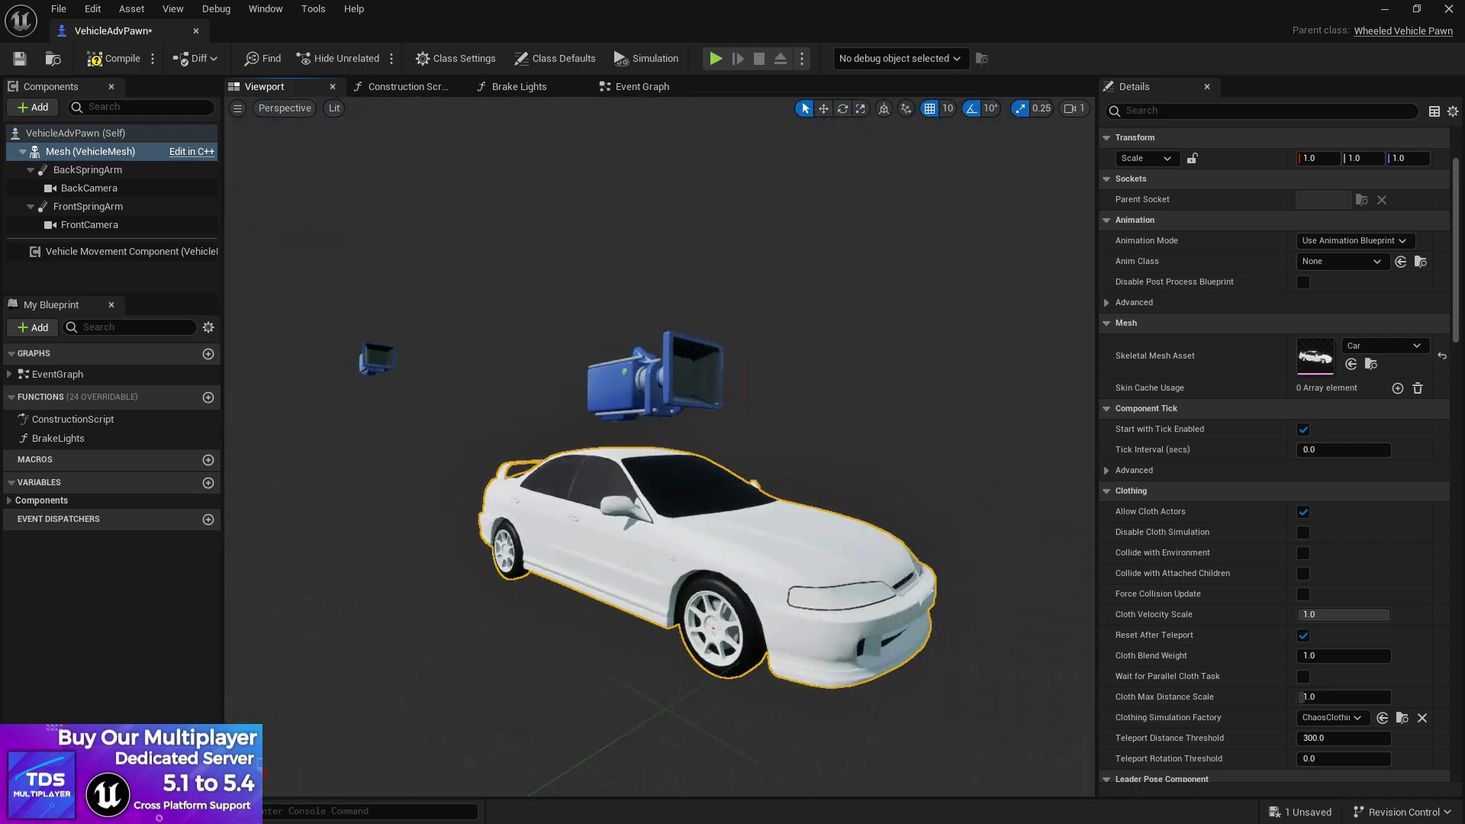
{"action": "left_click", "coordinate": [97, 67]}
- Expand all four Wheel Setups entries of the Vehicle Movement Component and enlarge the area showing its properties
{"action": "left_click", "coordinate": [100, 246]}
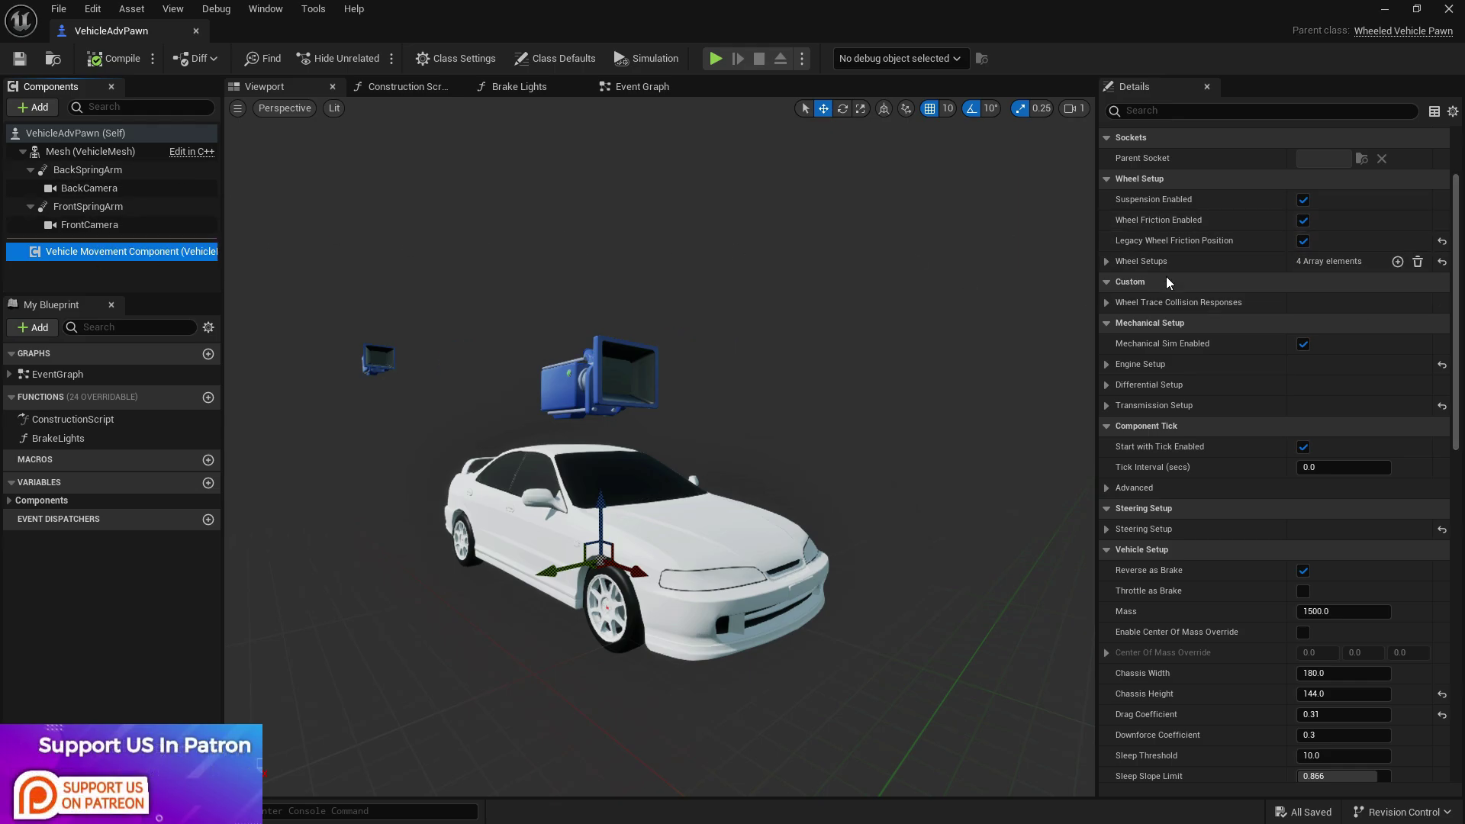
{"action": "left_click", "coordinate": [1106, 263]}
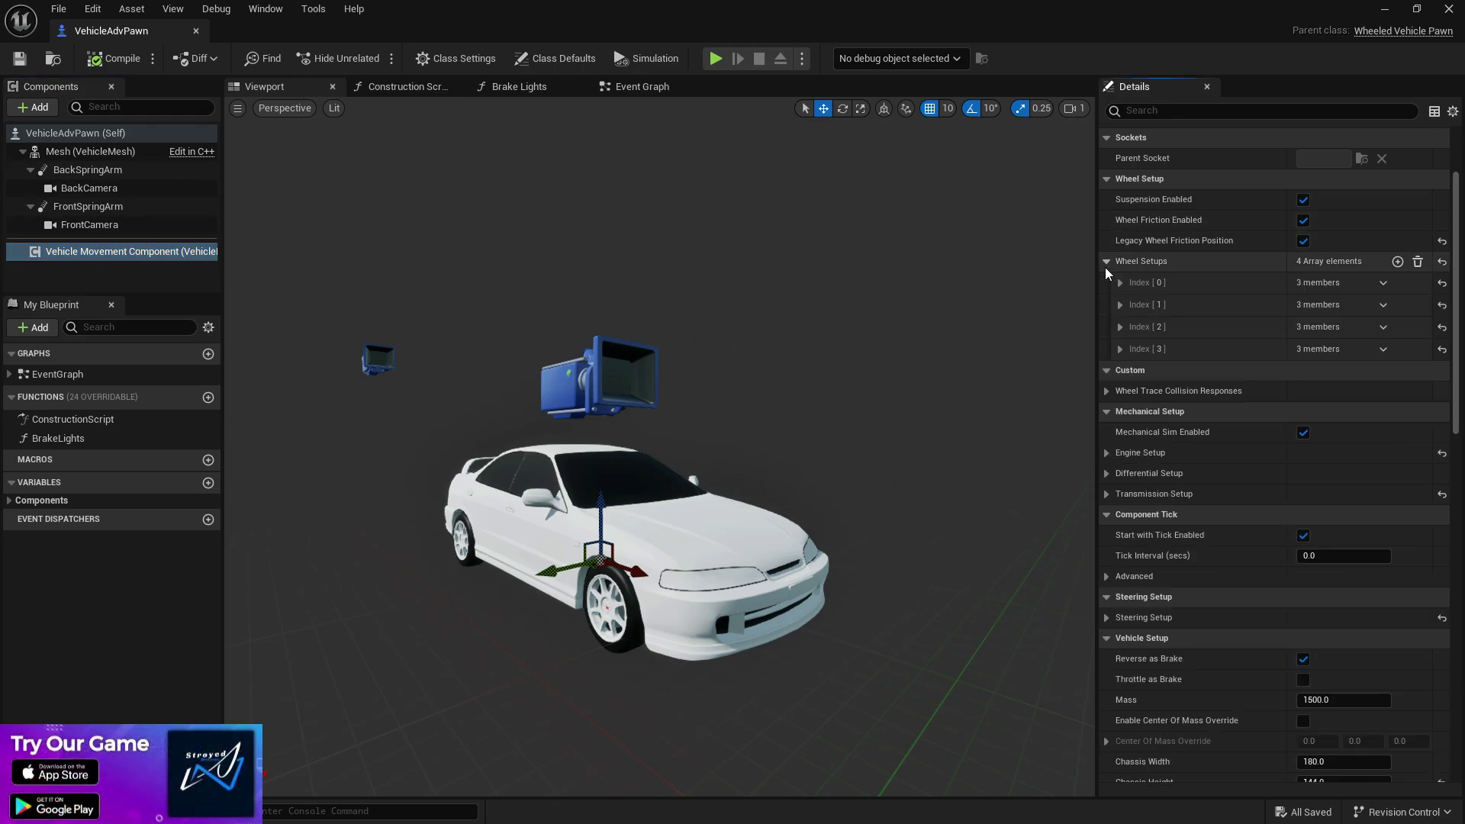
{"action": "left_click", "coordinate": [1120, 349]}
{"action": "left_click", "coordinate": [1121, 327]}
{"action": "left_click", "coordinate": [1120, 305]}
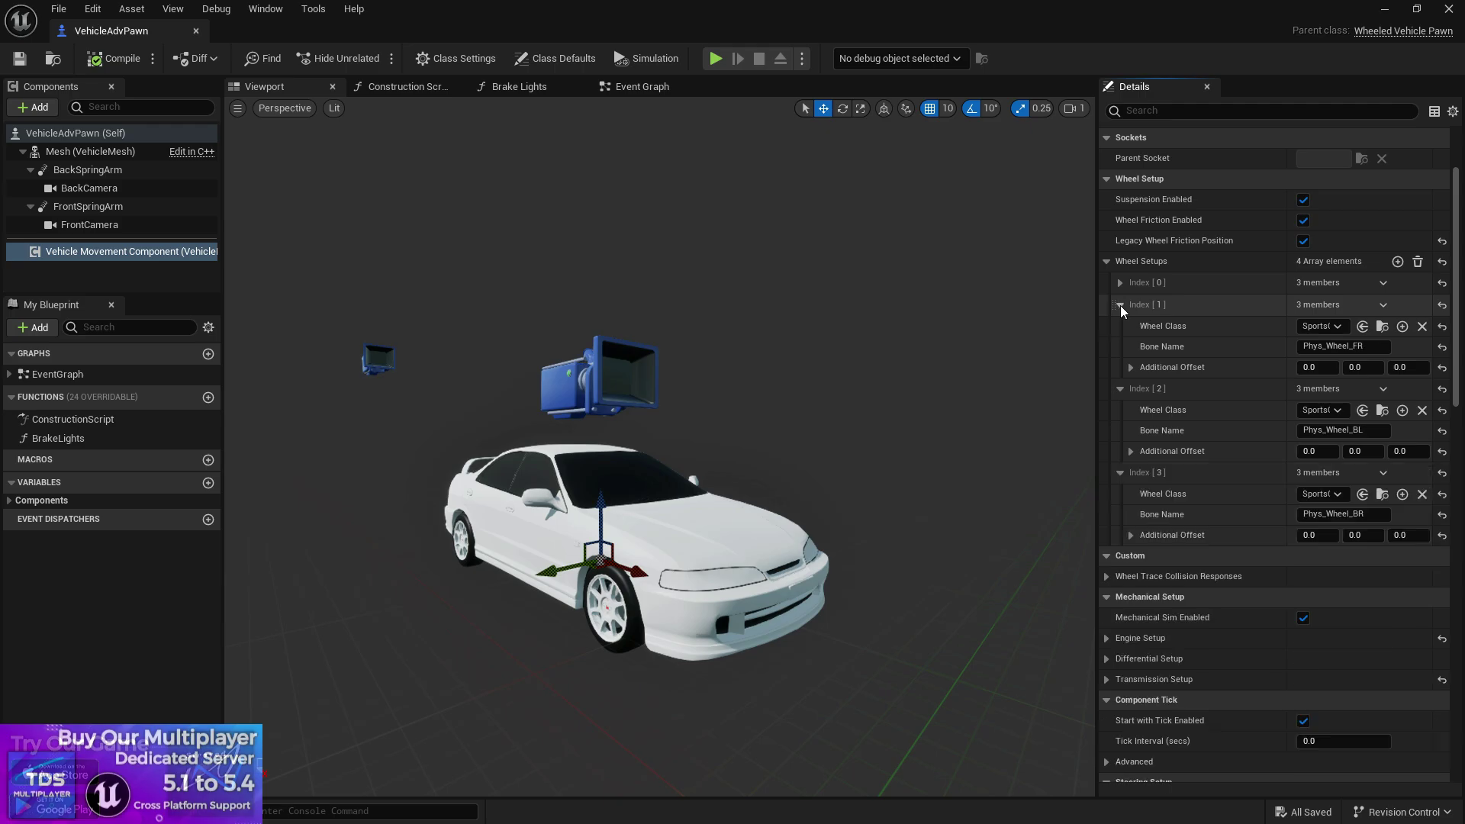
{"action": "left_click", "coordinate": [1120, 283]}
{"action": "left_click_drag", "start_coordinate": [1095, 301], "coordinate": [693, 311]}
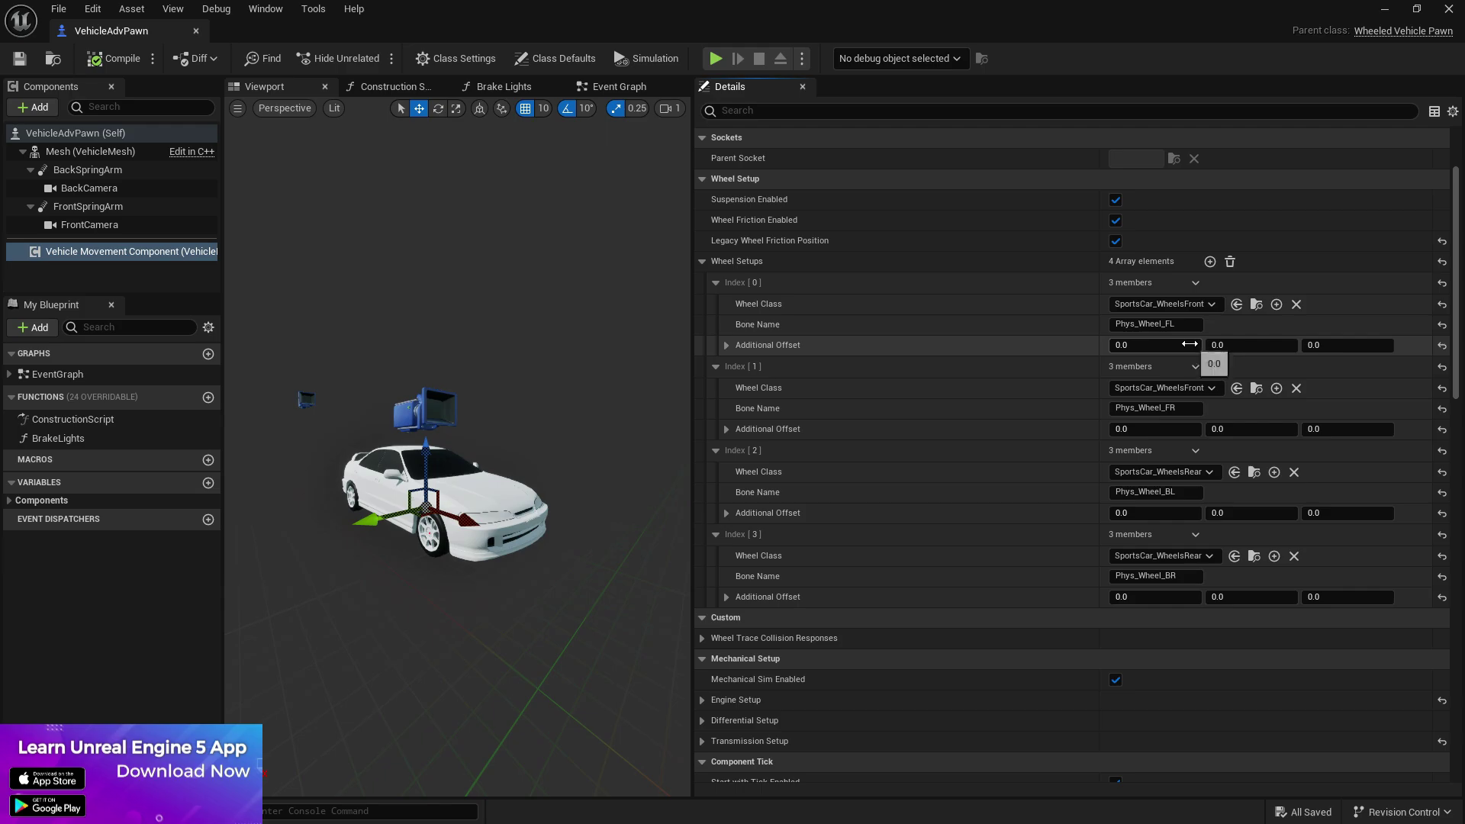
- Set the bone names of wheel setups 0 to 3 to FL2, FR3, RR1 and RR2
{"action": "left_click", "coordinate": [1190, 325]}
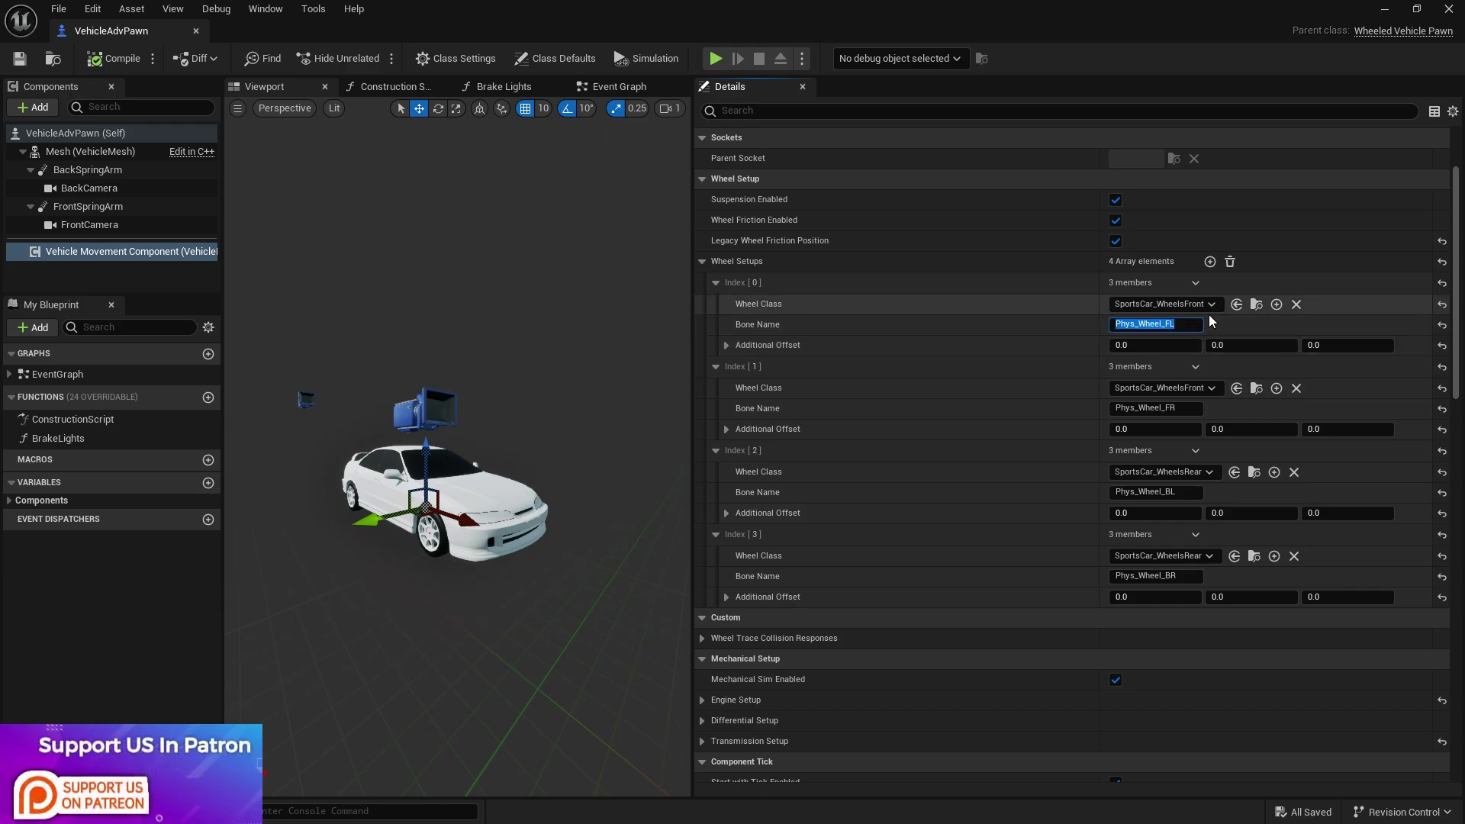
{"action": "type", "text": "FL"}
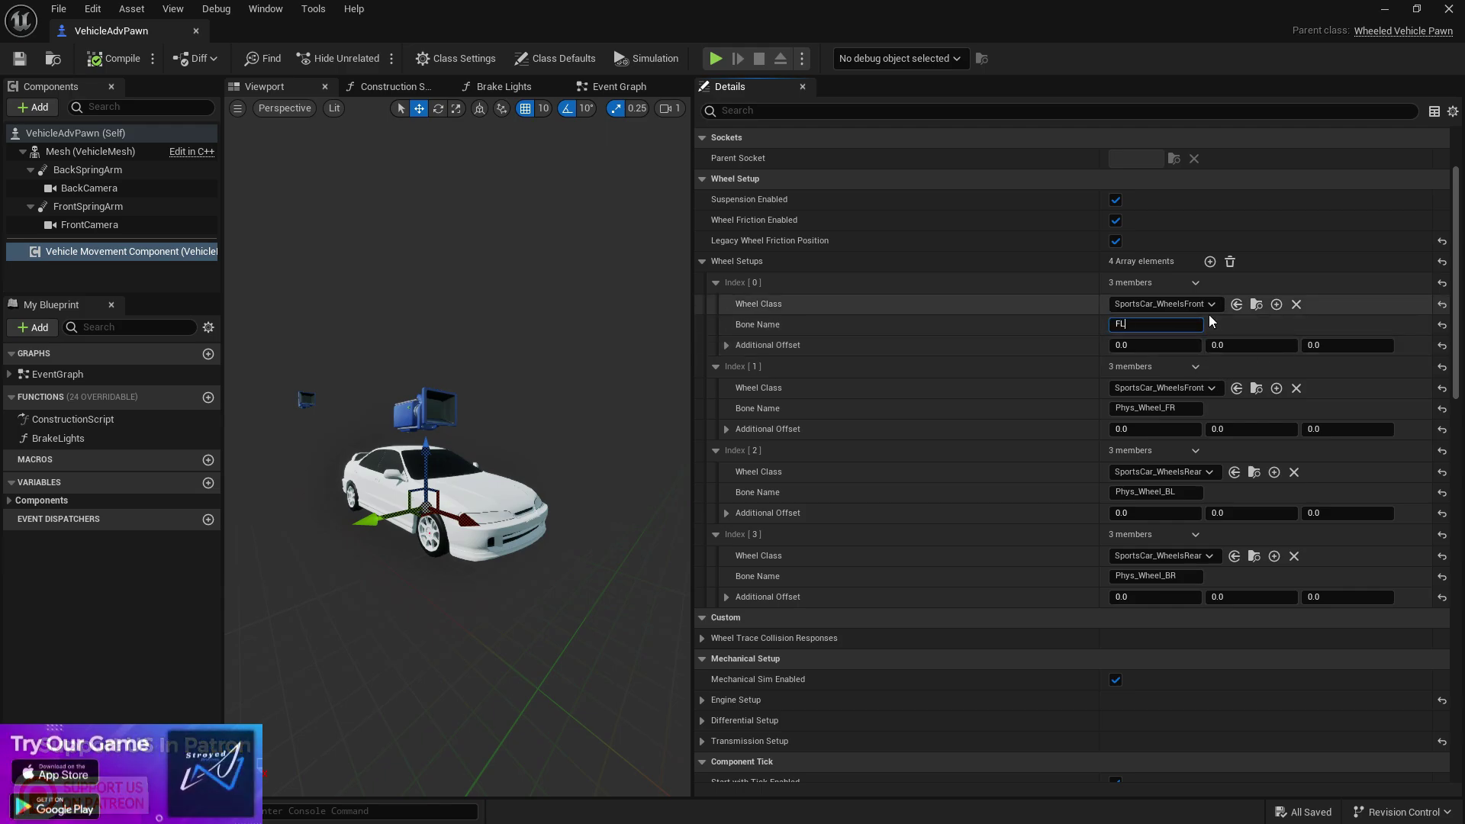
{"action": "type", "text": "2"}
{"action": "key", "text": "Return"}
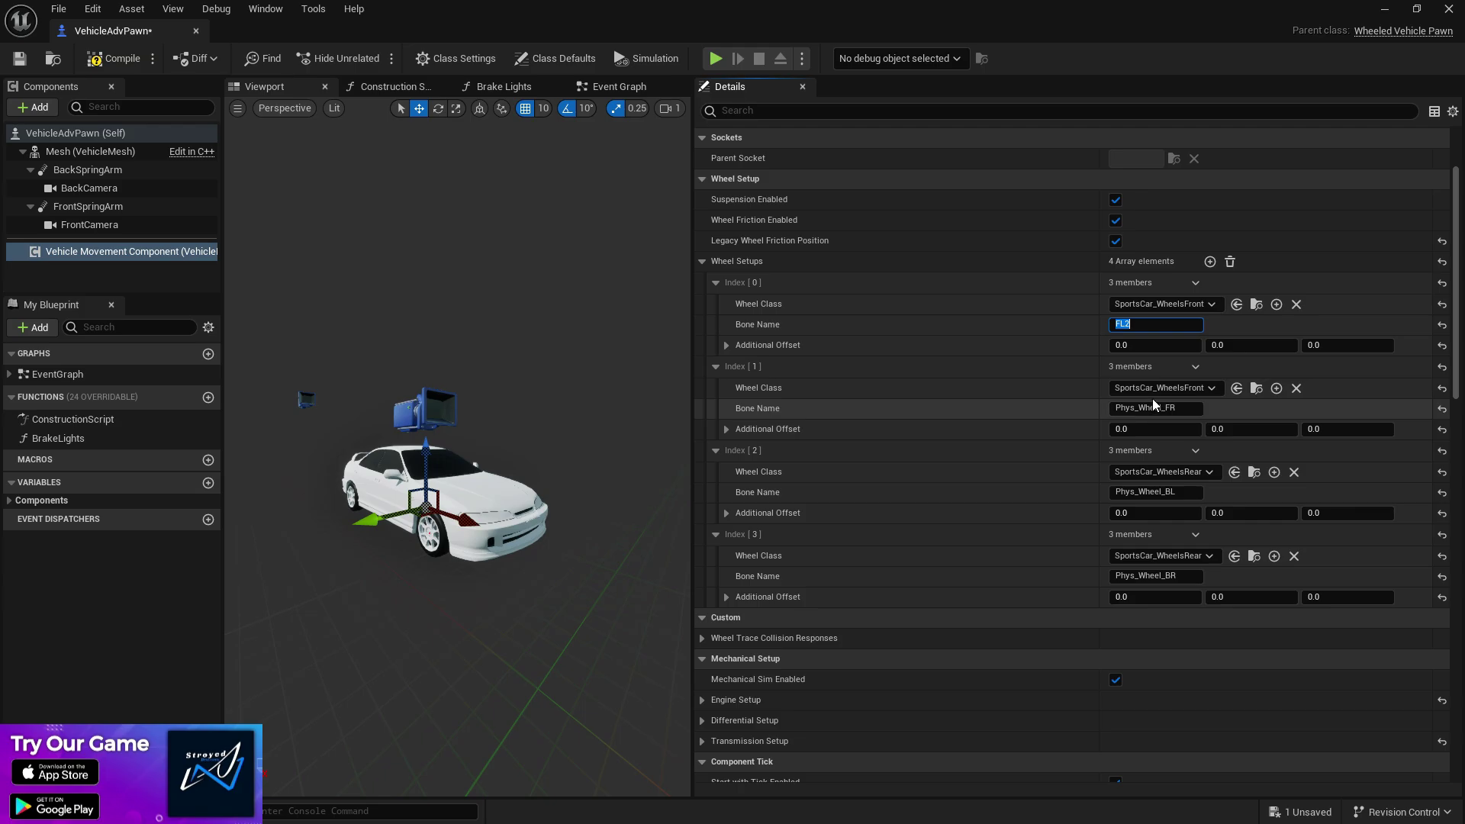
{"action": "left_click", "coordinate": [1173, 406]}
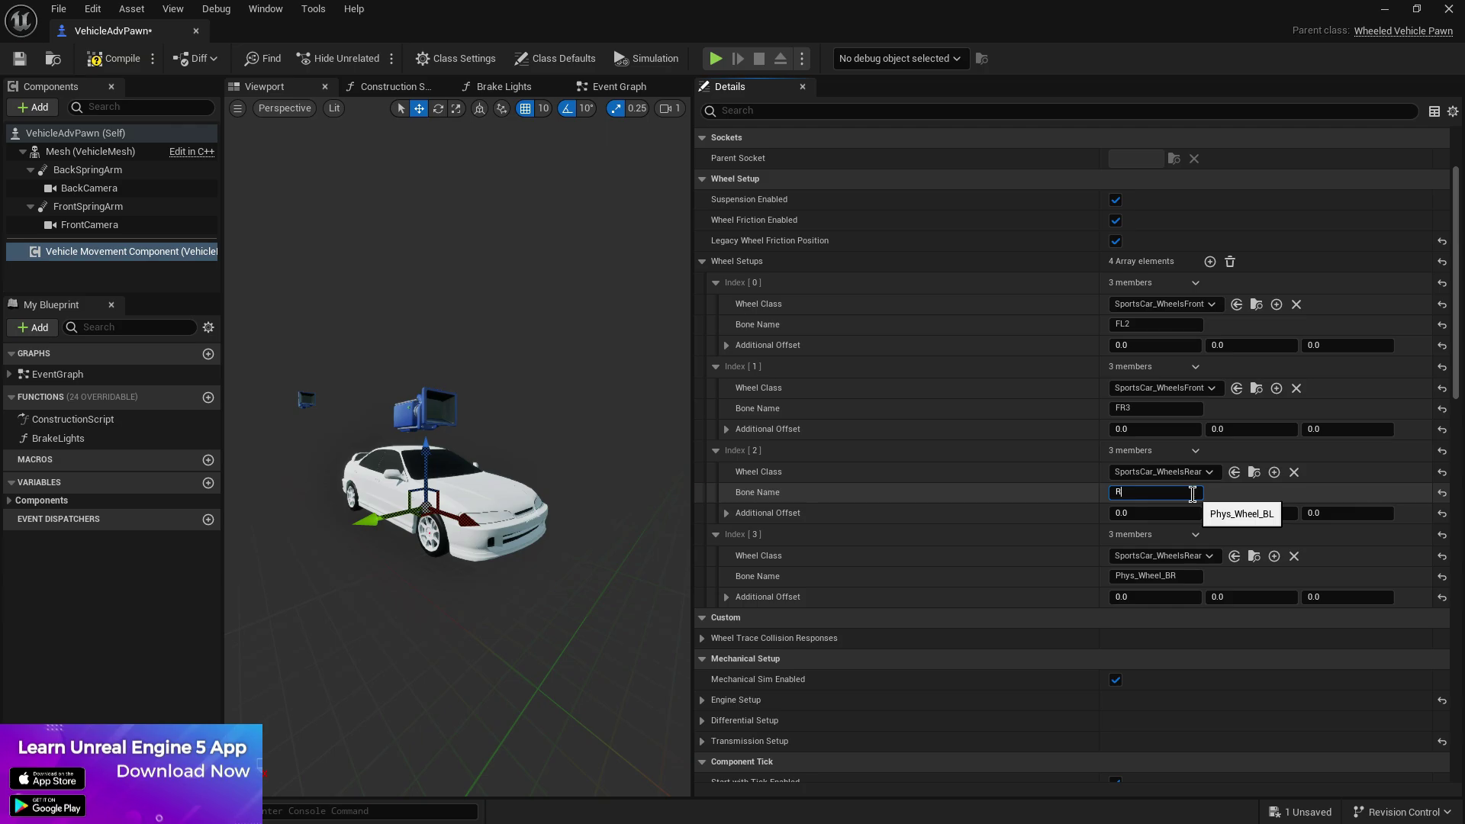
{"action": "left_click", "coordinate": [1145, 576]}
{"action": "type", "text": "RR2"}
{"action": "key", "text": "Return"}
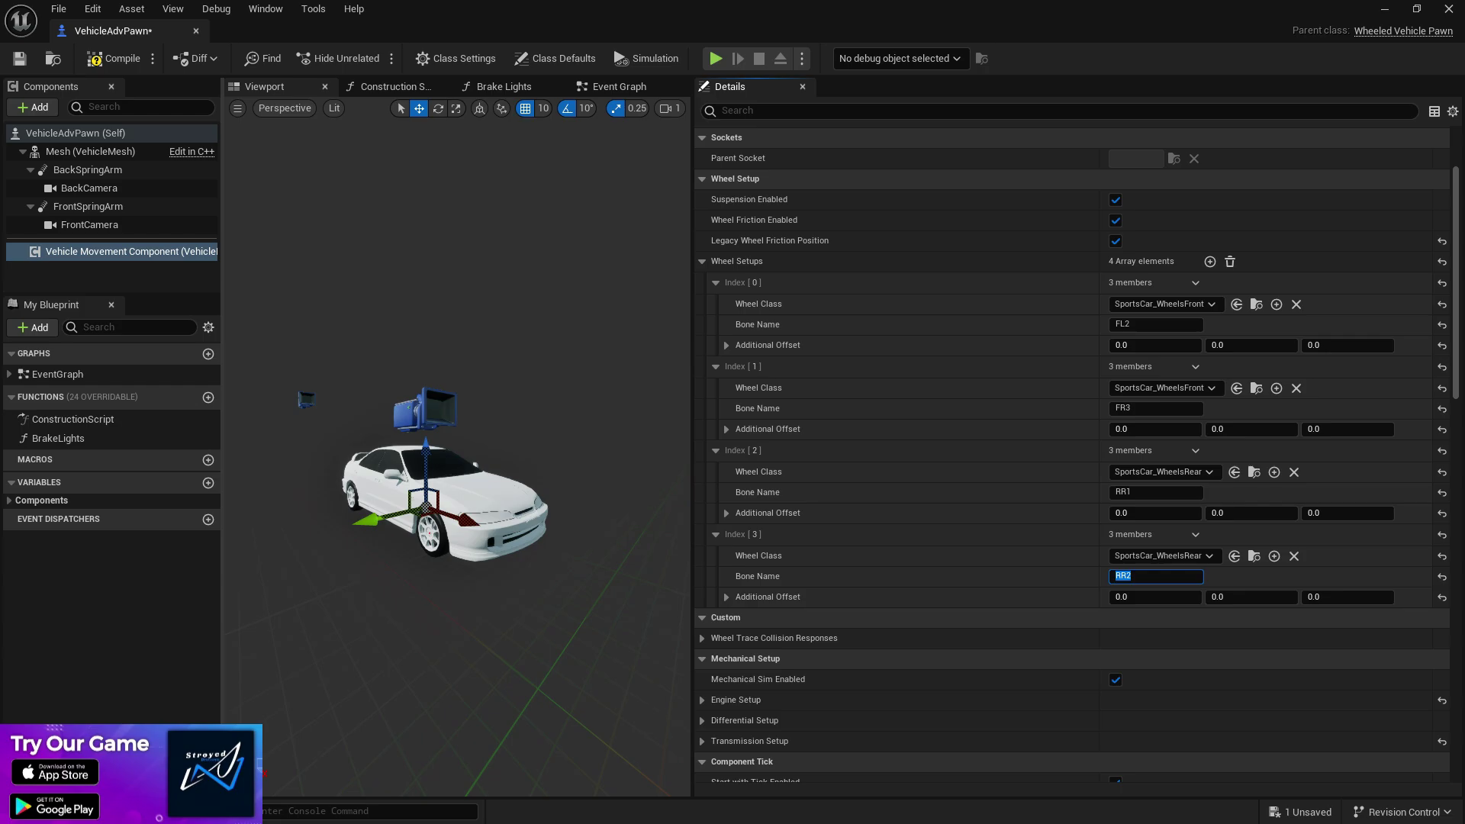
- Open Car_Skeleton from the Model folder in a separate window to examine its wheel bone names
{"action": "left_click", "coordinate": [53, 811]}
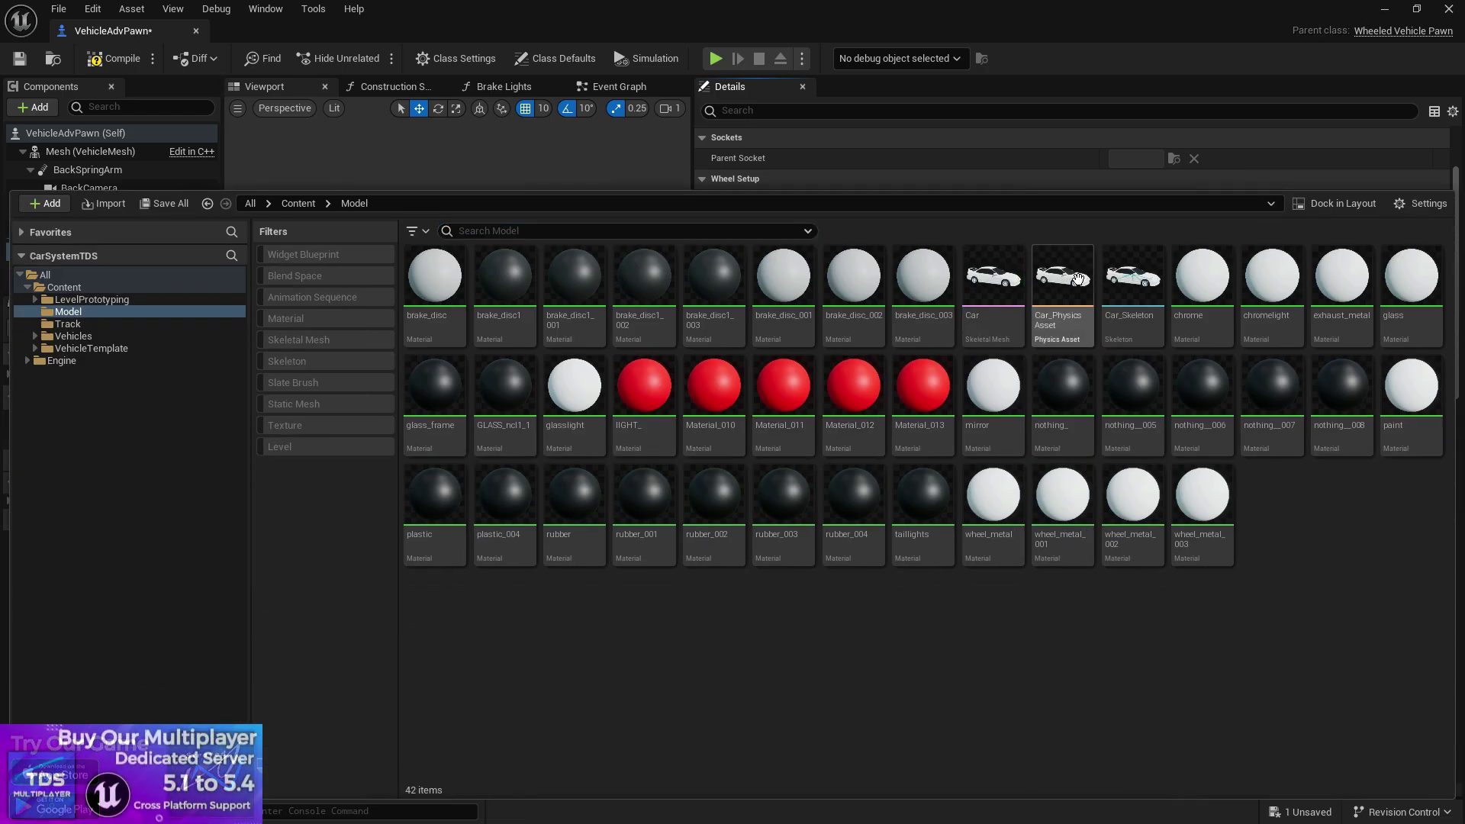
{"action": "double_click", "coordinate": [1122, 266]}
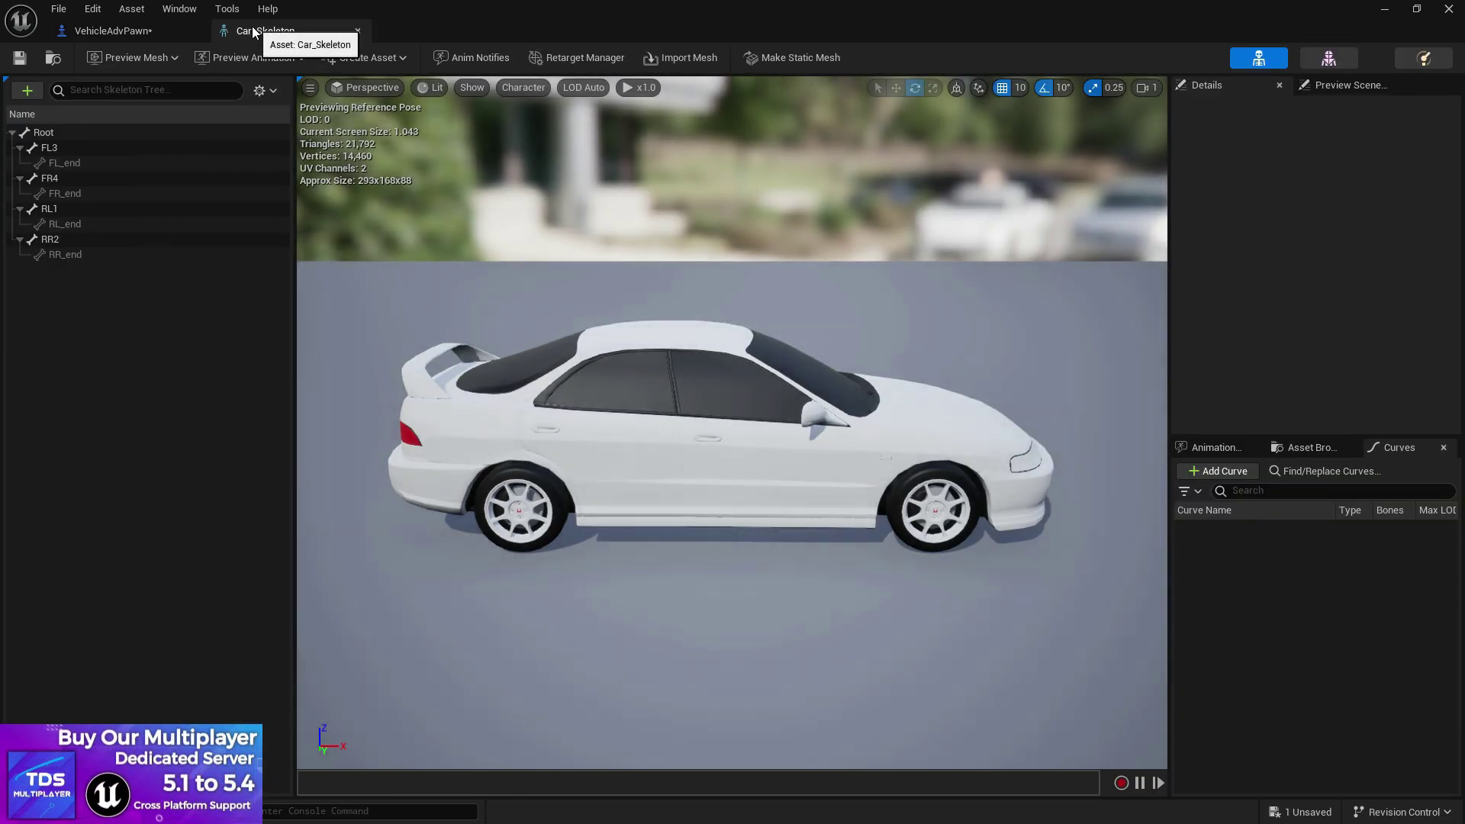
{"action": "left_click_drag", "start_coordinate": [255, 32], "coordinate": [305, 191]}
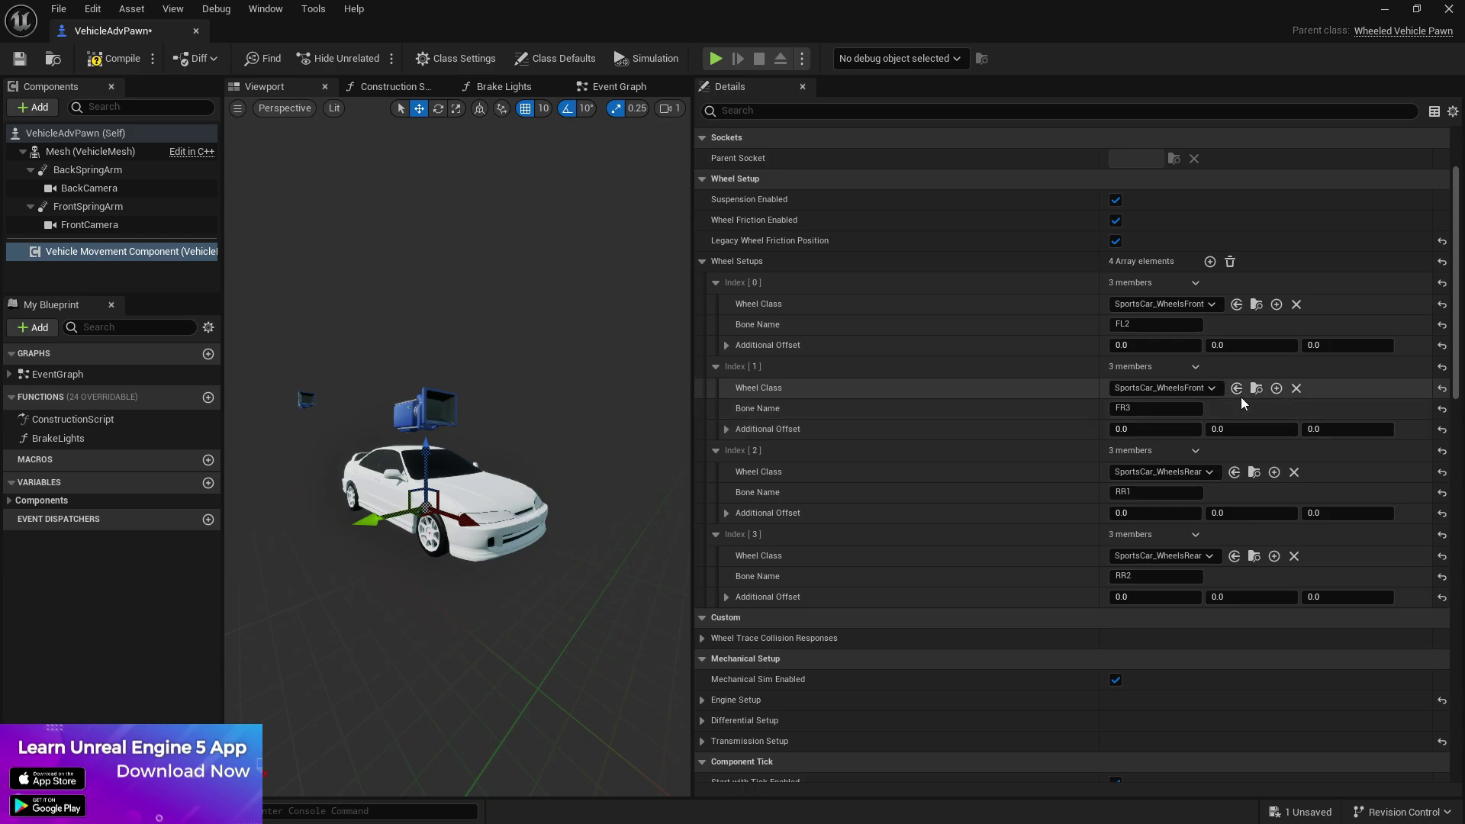
- Correct the bone names of wheel setups 0, 1 and 2 to FL3, FR4 and RL1, and check them against Car_Skeleton
{"action": "left_click", "coordinate": [1142, 320]}
{"action": "left_click", "coordinate": [1151, 322]}
{"action": "key", "text": "BackSpace"}
{"action": "type", "text": "3"}
{"action": "key", "text": "Return"}
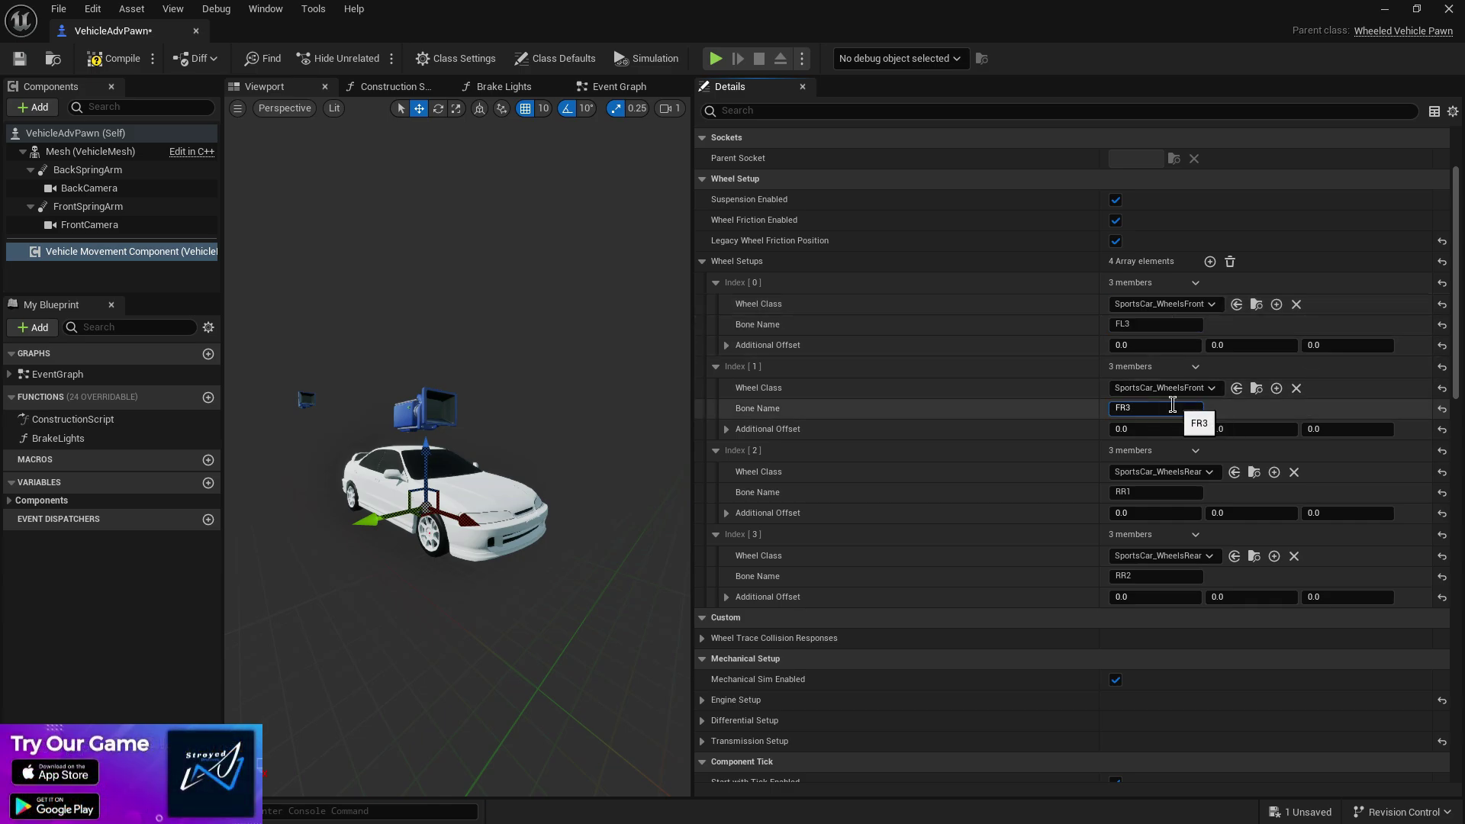
{"action": "key", "text": "BackSpace"}
{"action": "type", "text": "4"}
{"action": "key", "text": "Return"}
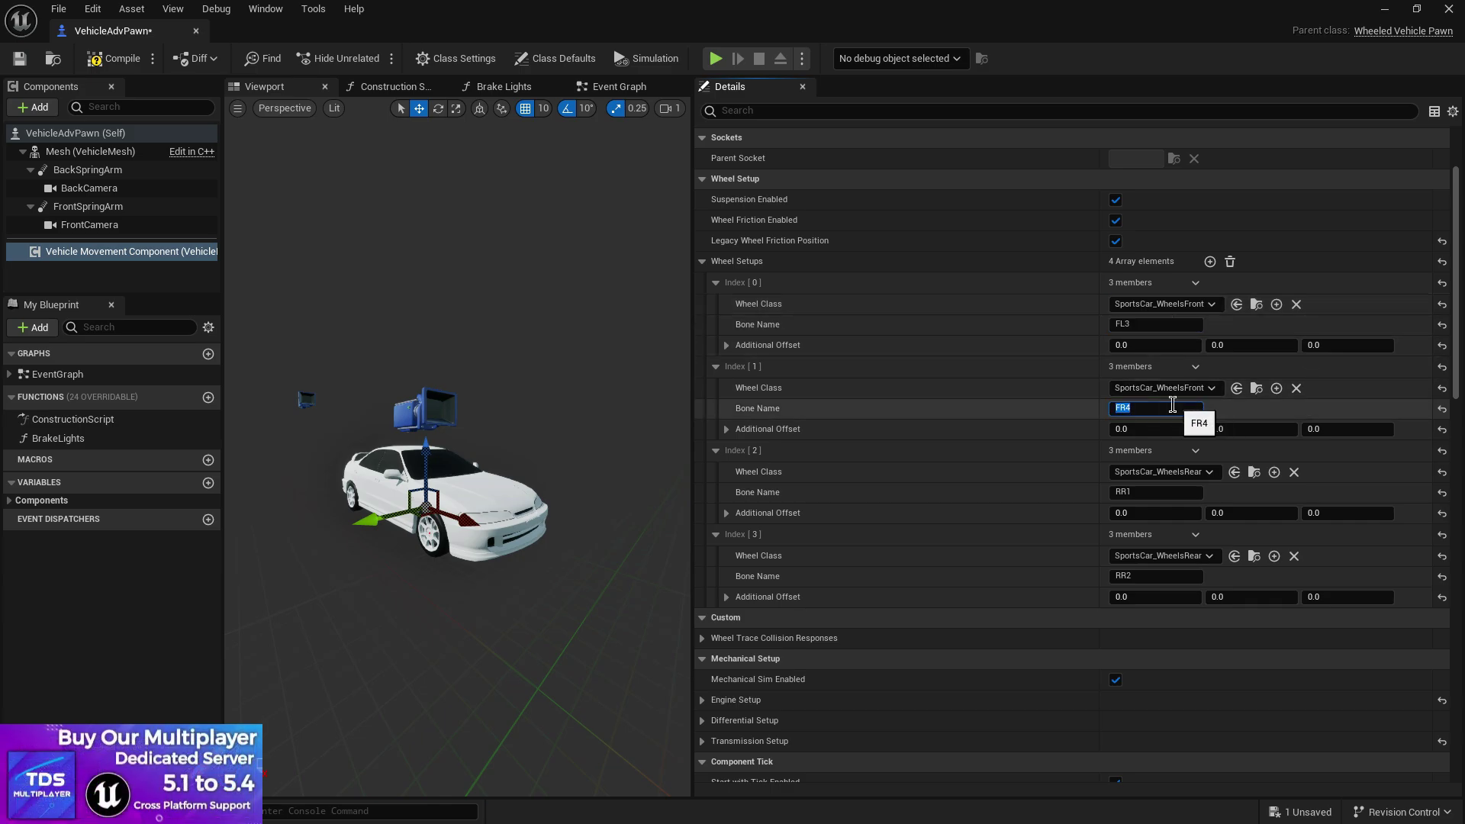
{"action": "key", "text": "BackSpace"}
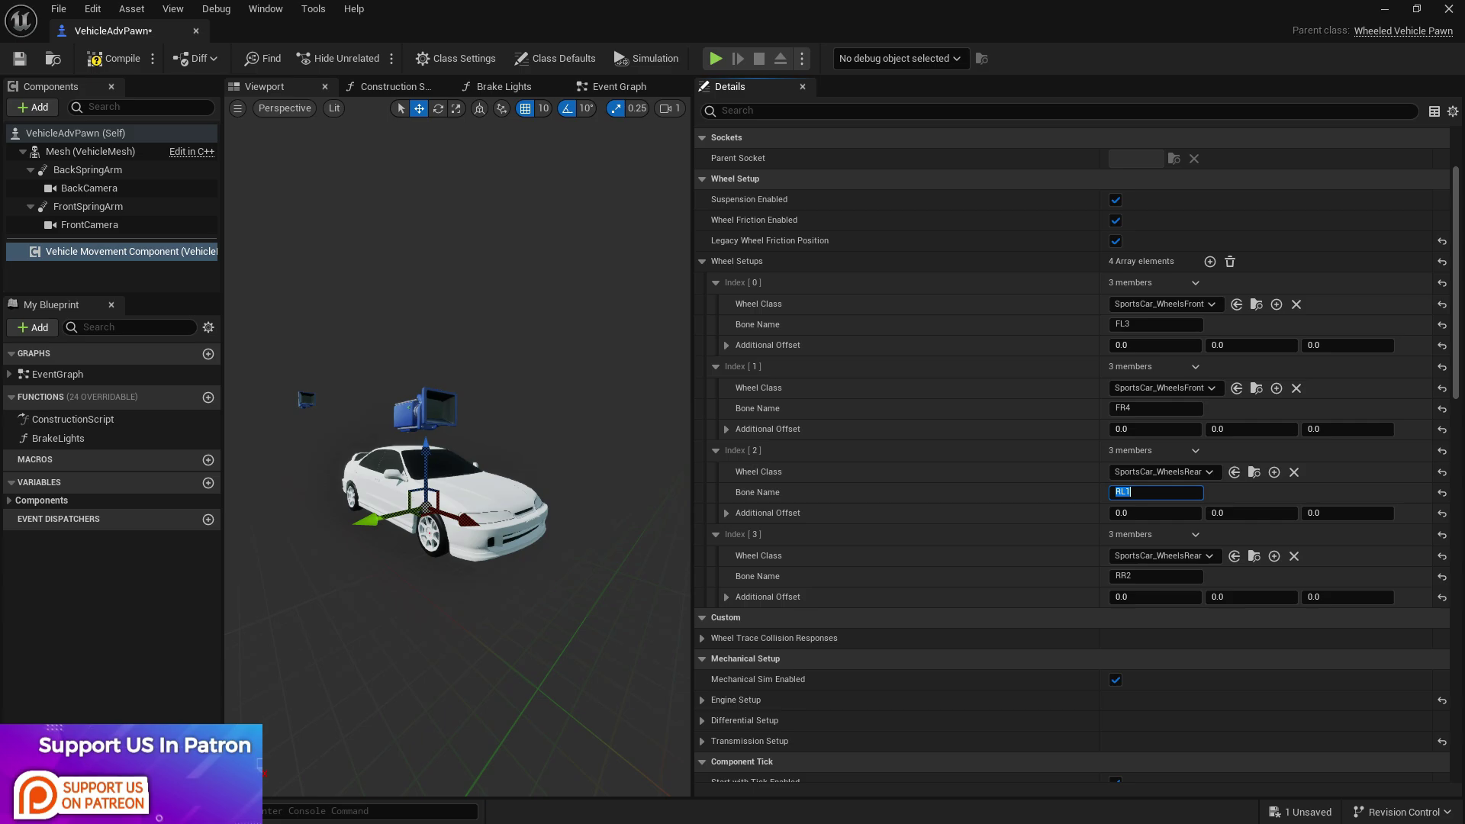
{"action": "left_click_drag", "start_coordinate": [730, 211], "coordinate": [633, 206]}
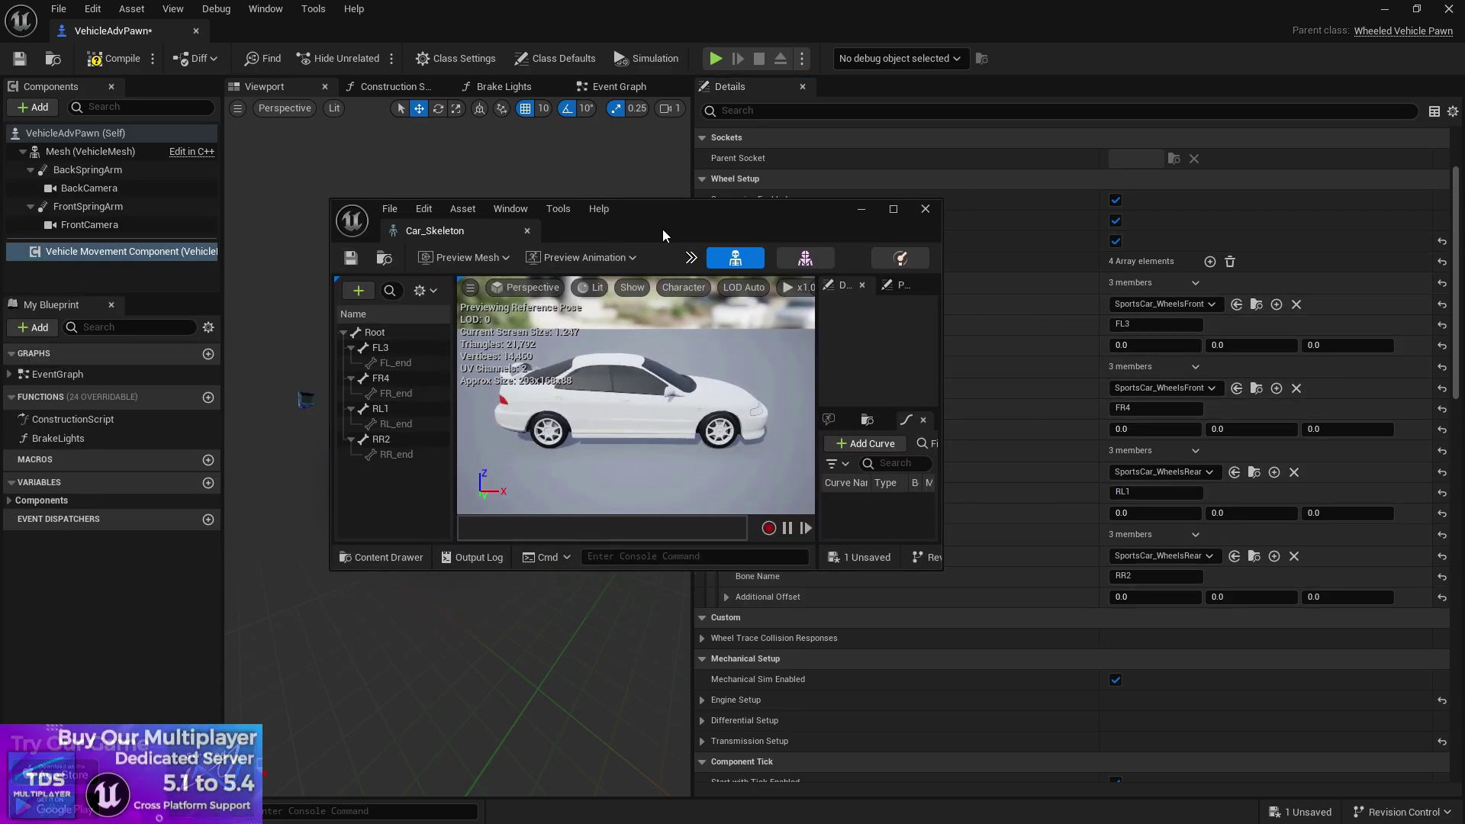
{"action": "left_click_drag", "start_coordinate": [664, 232], "coordinate": [0, 304]}
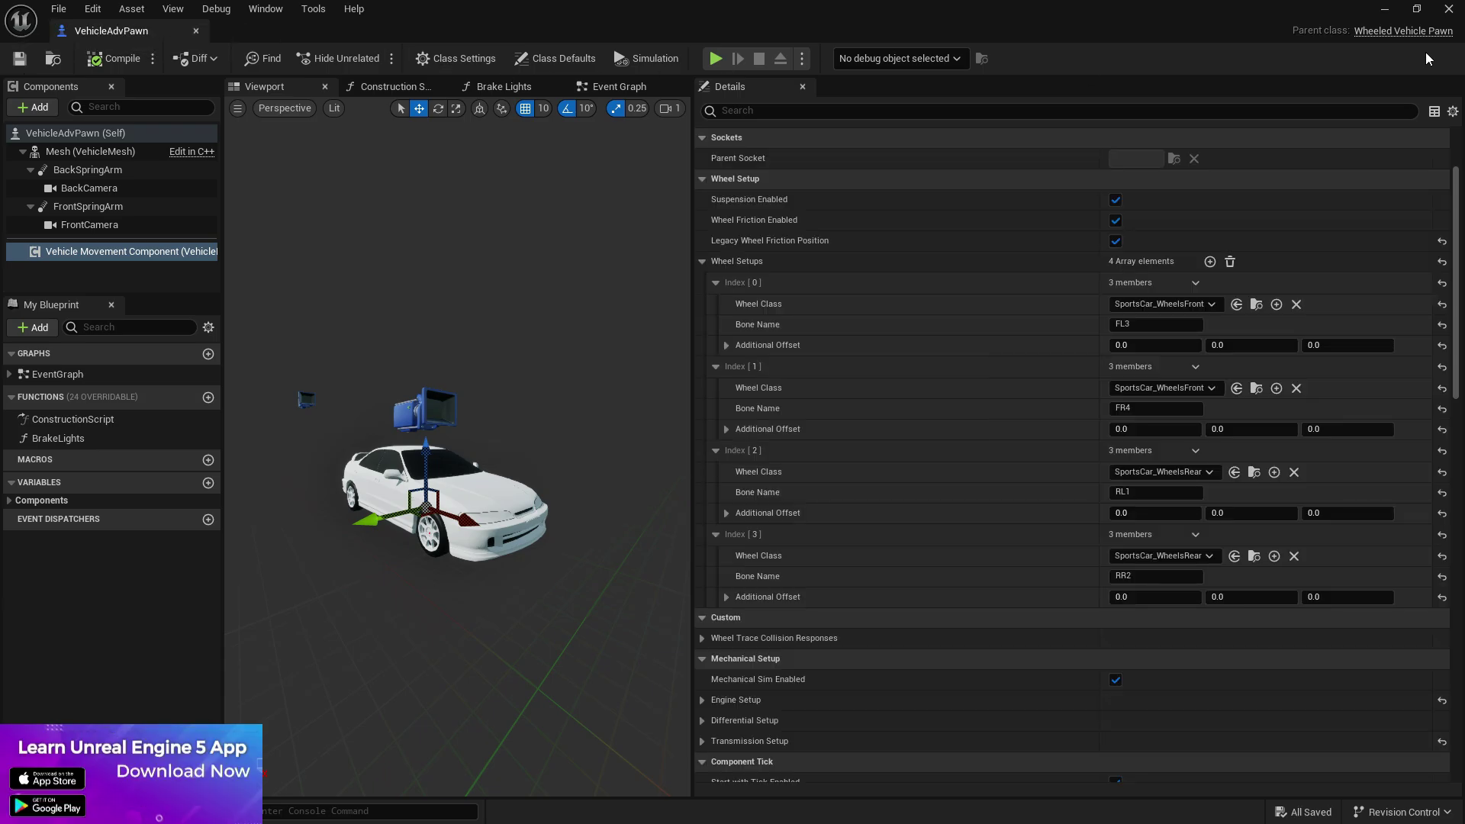
- Enlarge the blueprint's 3D view and shorten the BackSpringArm's Target Arm Length to about 350
{"action": "left_click_drag", "start_coordinate": [691, 203], "coordinate": [1199, 219]}
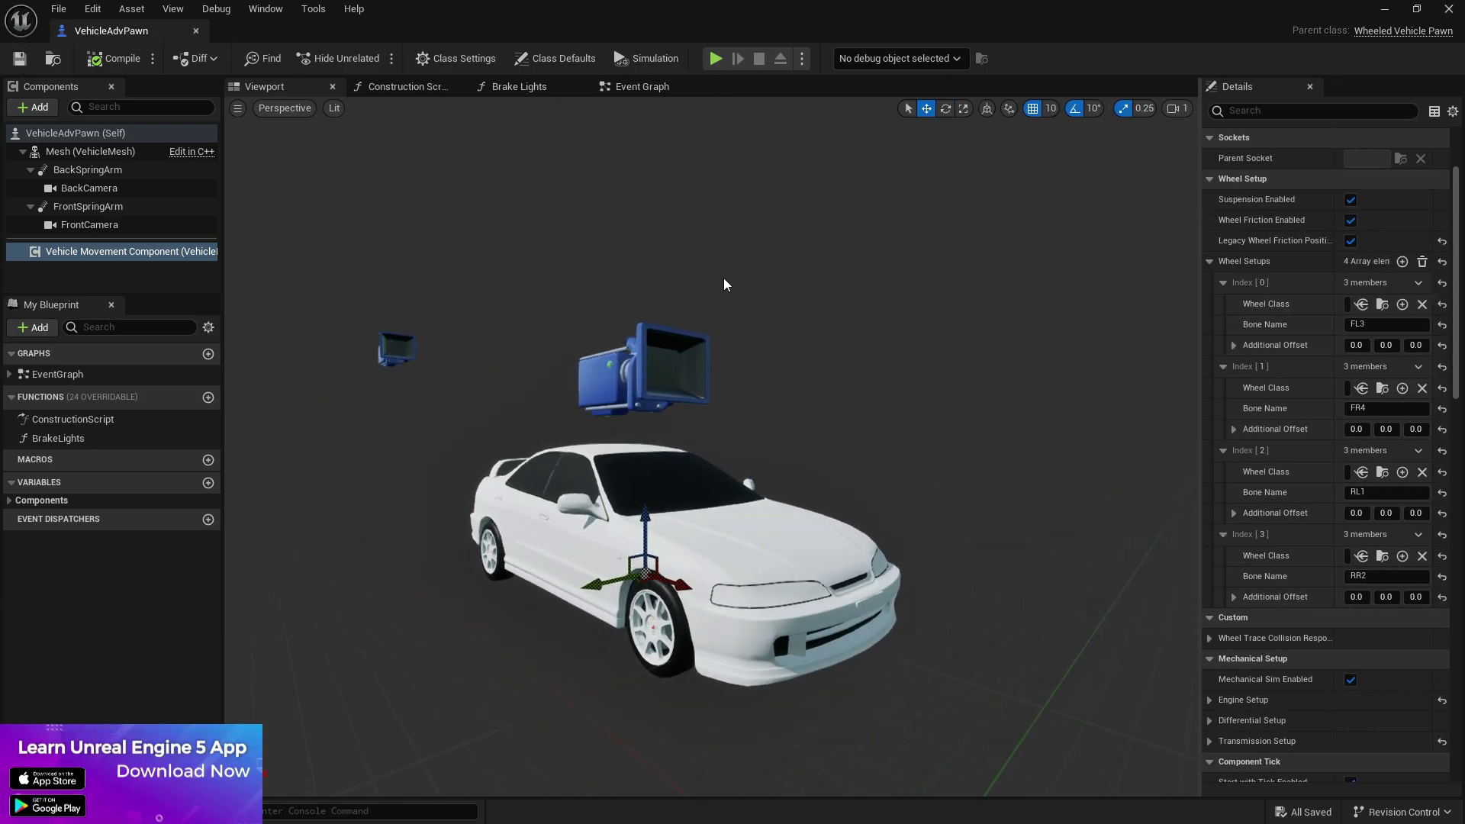
{"action": "left_click", "coordinate": [98, 157]}
{"action": "left_click", "coordinate": [85, 173]}
{"action": "right_click_drag", "start_coordinate": [640, 404], "coordinate": [733, 428]}
{"action": "left_click_drag", "start_coordinate": [1409, 261], "coordinate": [1374, 261]}
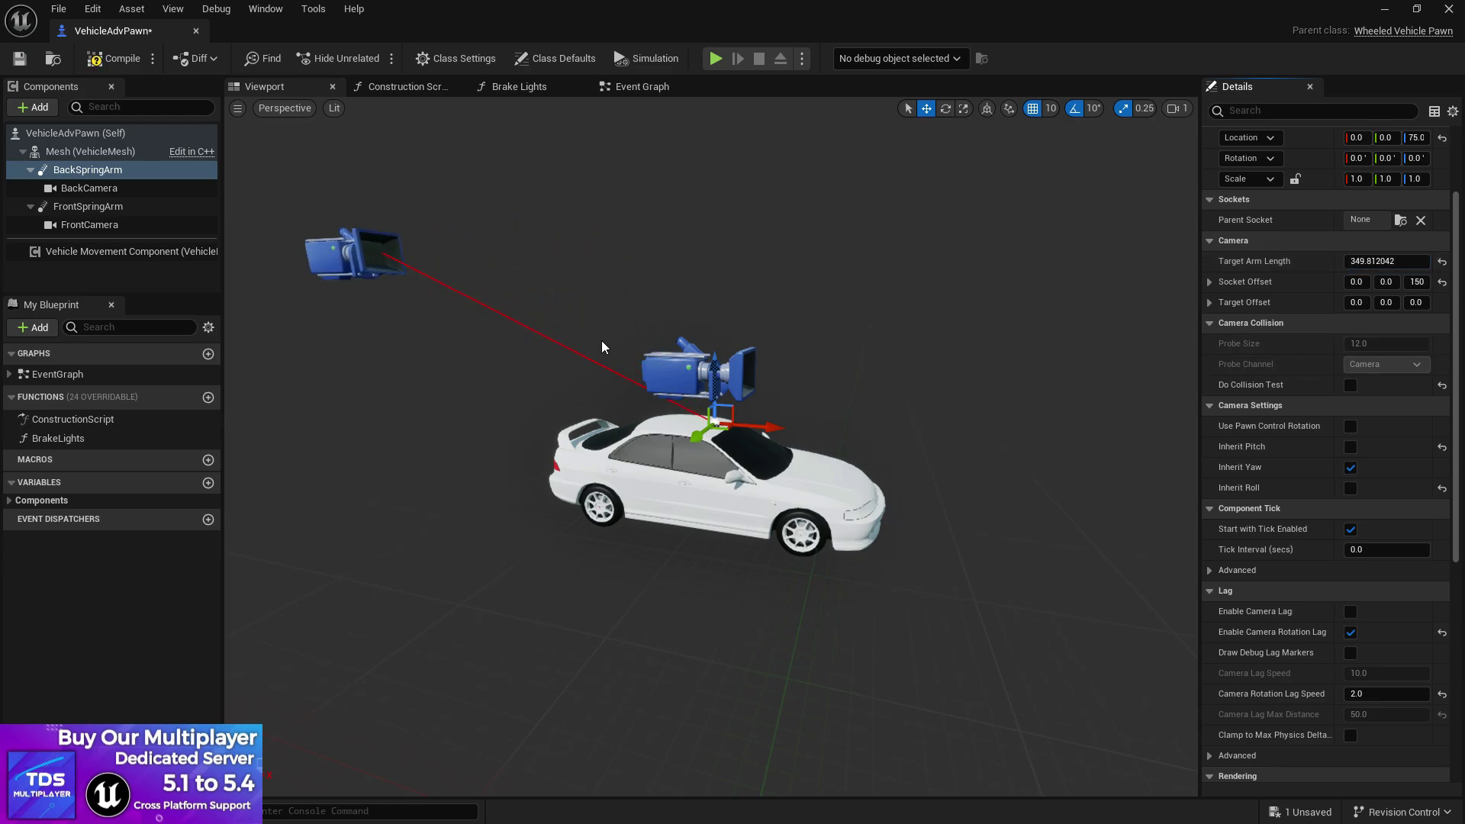
- Lower the BackSpringArm to a Z location of 5 and view the car from behind
{"action": "left_click", "coordinate": [371, 258]}
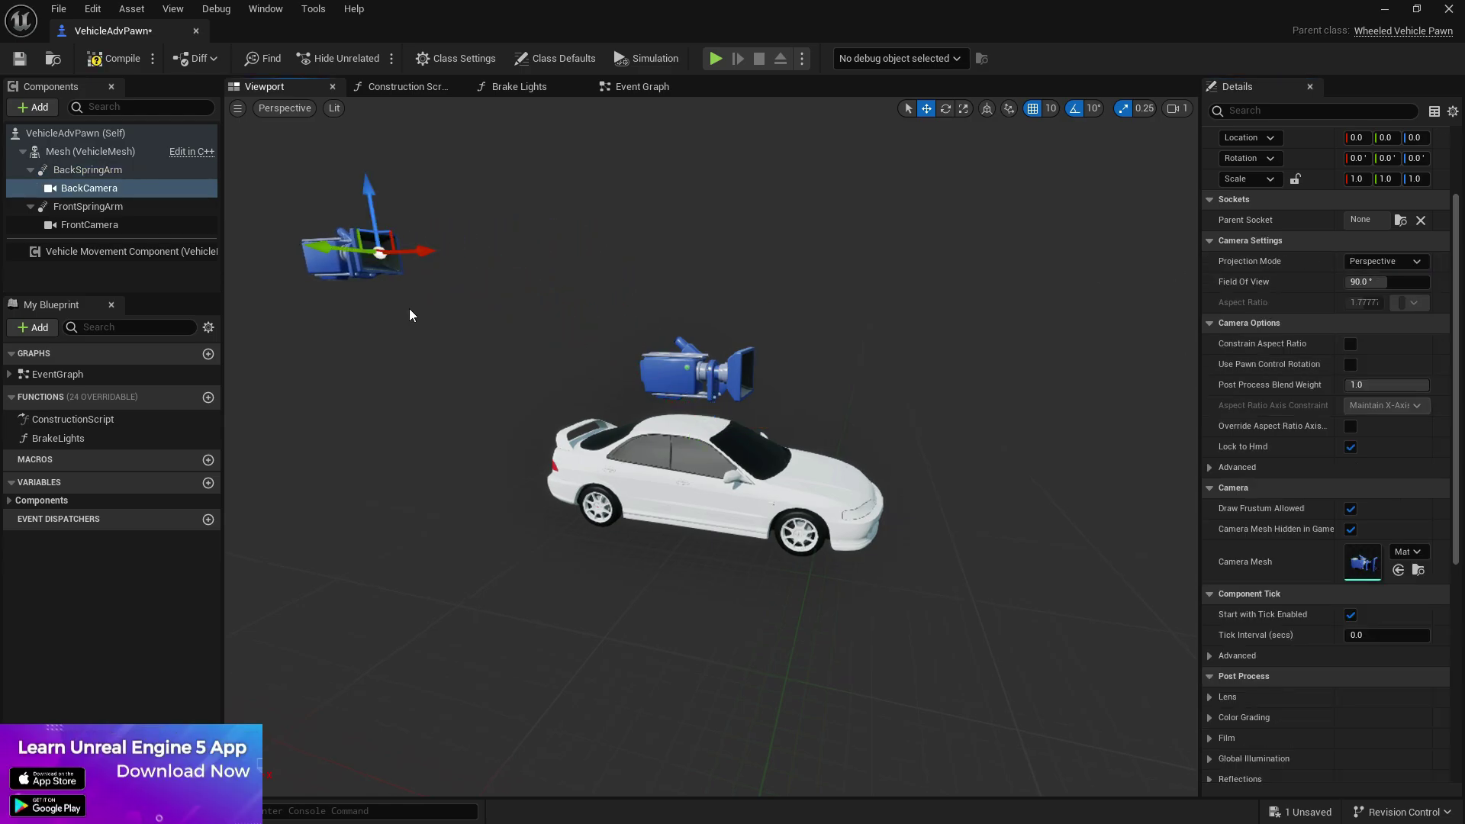
{"action": "left_click", "coordinate": [118, 220]}
{"action": "left_click", "coordinate": [99, 189]}
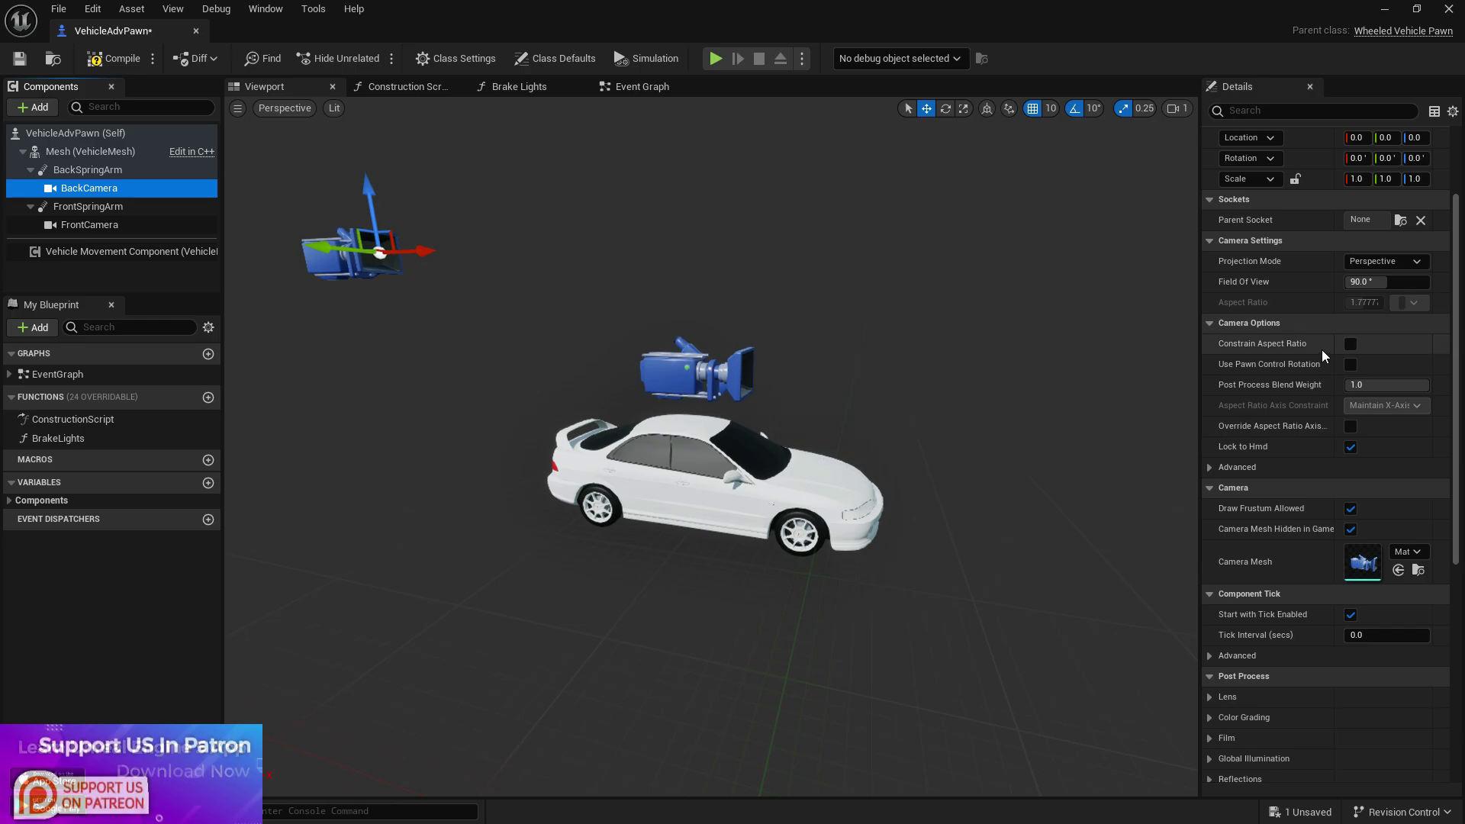
{"action": "left_click", "coordinate": [84, 169]}
{"action": "left_click_drag", "start_coordinate": [718, 374], "coordinate": [716, 458]}
{"action": "right_click_drag", "start_coordinate": [529, 234], "coordinate": [710, 237]}
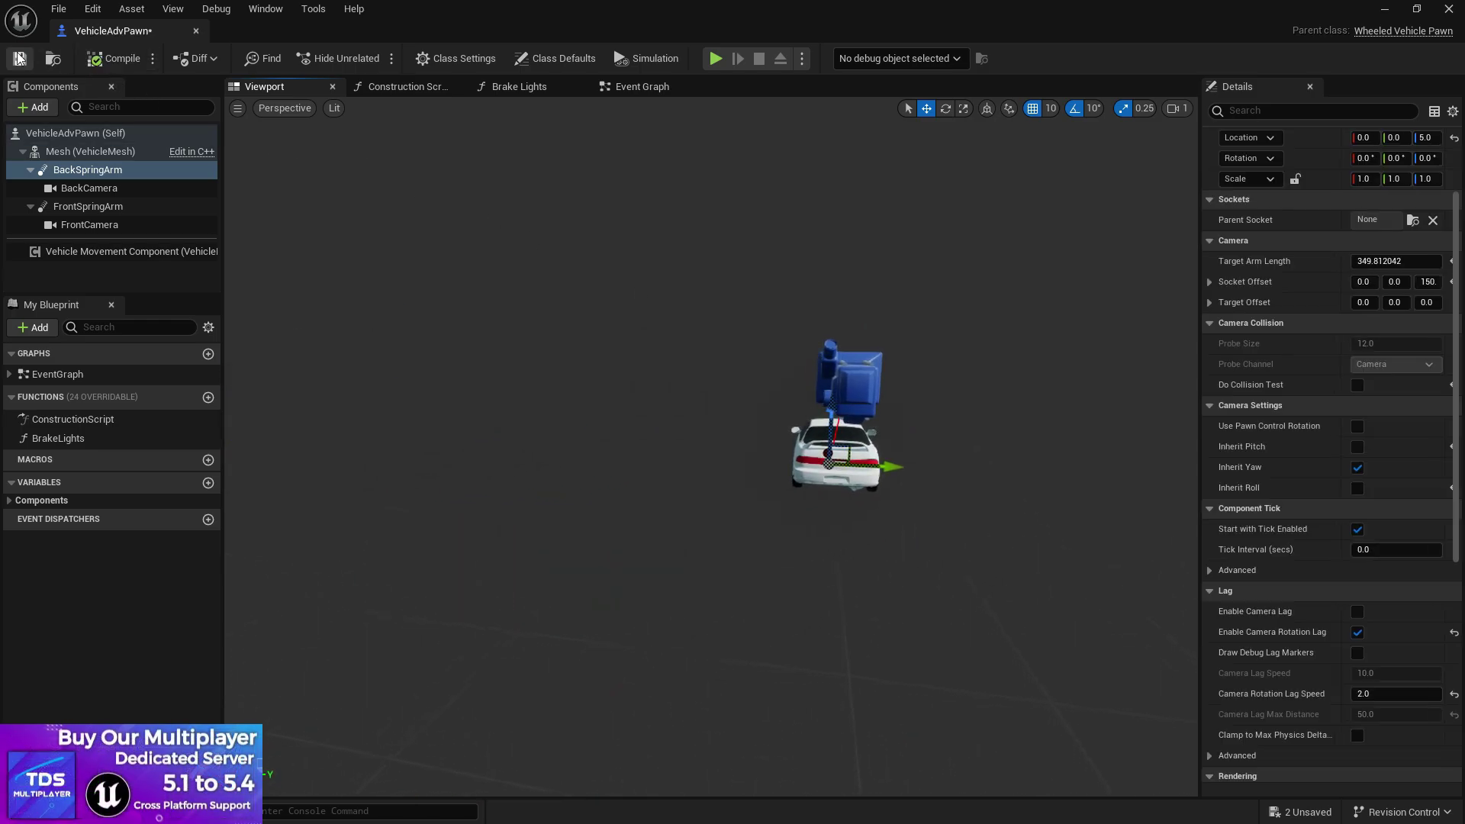
- Close the VehicleAdvPawn blueprint and save all modified assets
{"action": "left_click", "coordinate": [200, 31]}
{"action": "left_click", "coordinate": [172, 472]}
{"action": "left_click", "coordinate": [855, 593]}
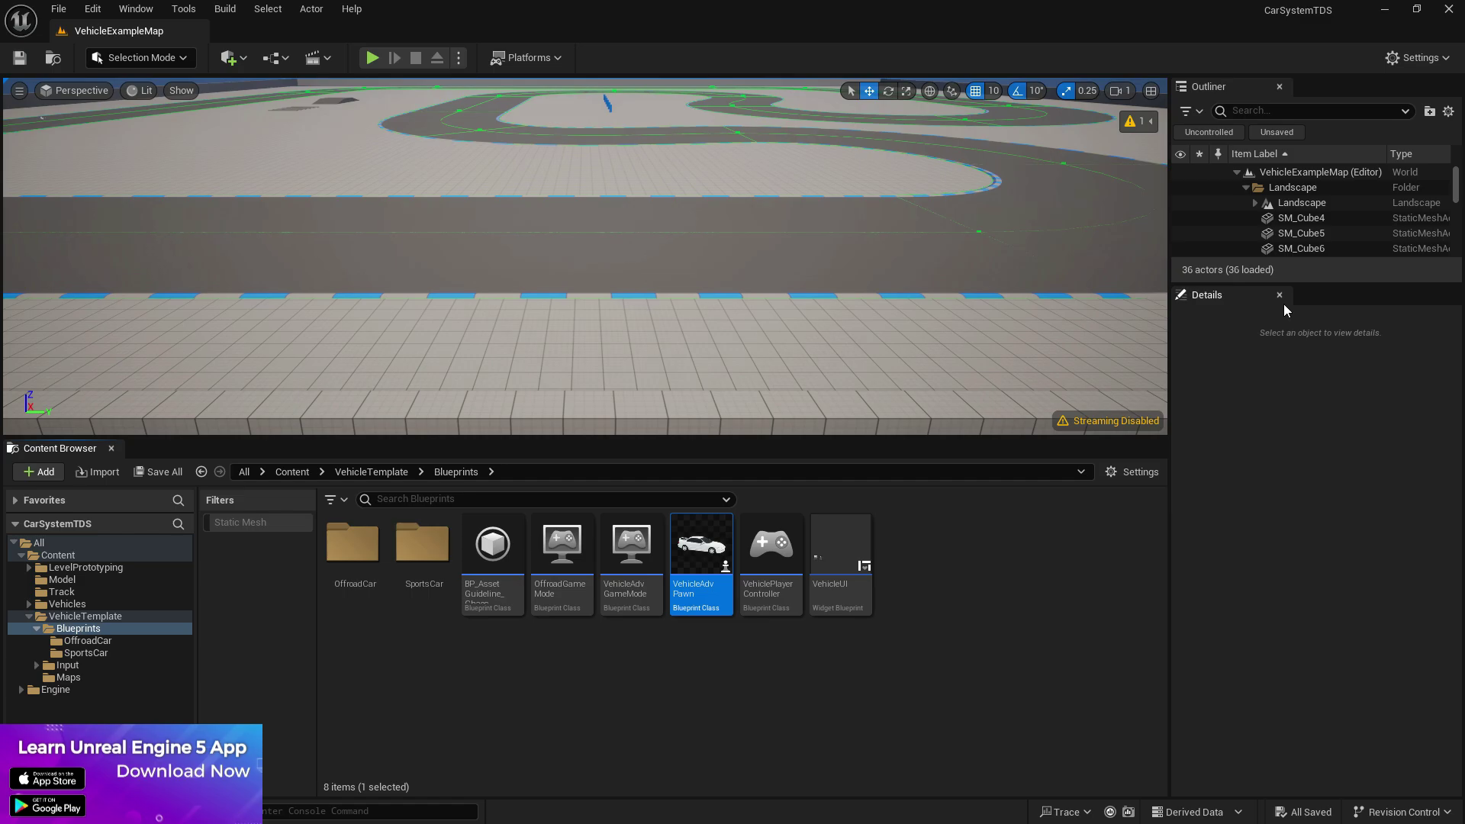
- In the World Settings, set the selected game mode's Default Pawn Class to VehicleAdvPawn and save all changes
{"action": "left_click", "coordinate": [1417, 57]}
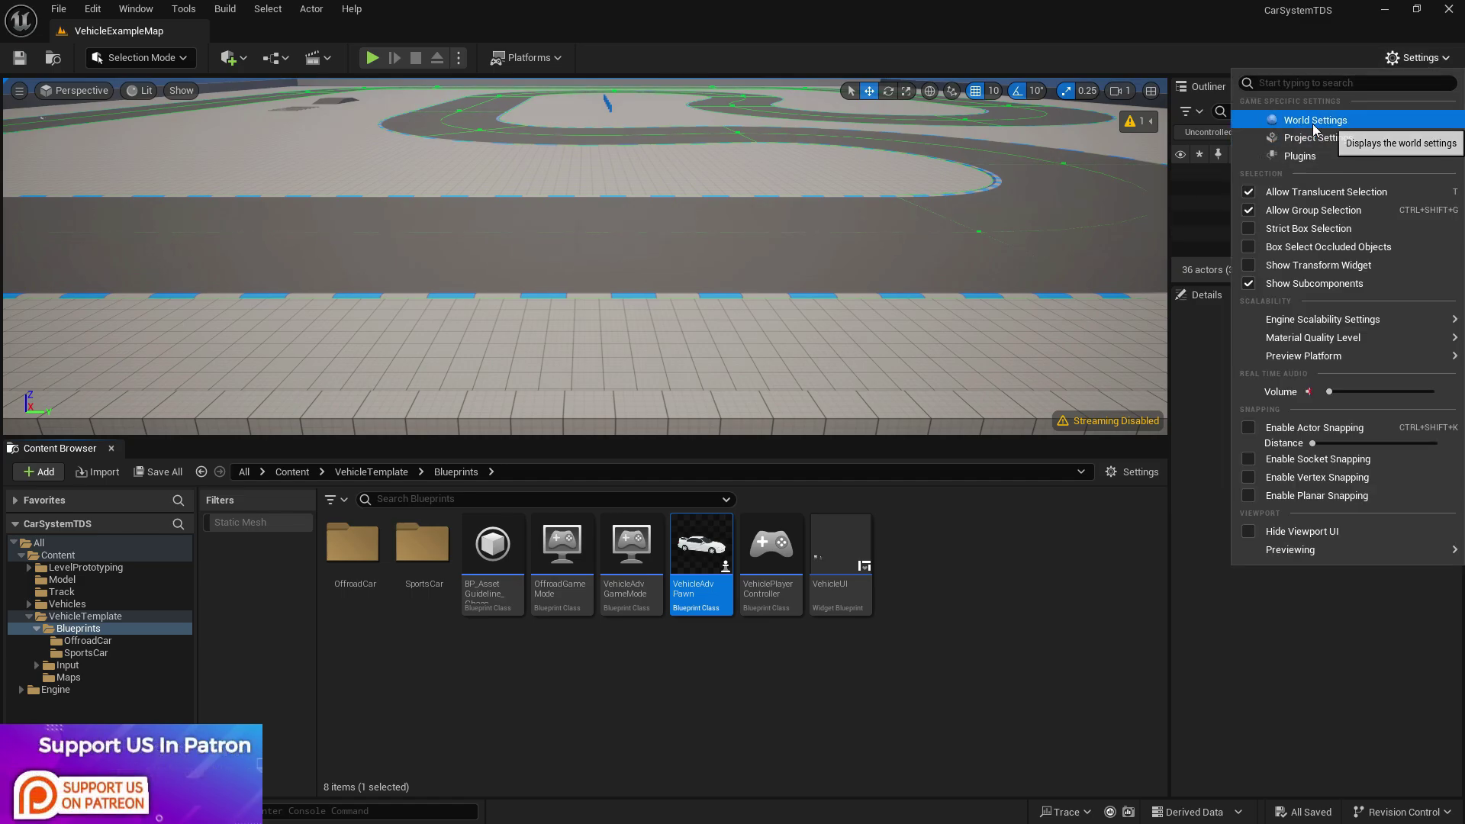
{"action": "left_click", "coordinate": [1314, 121]}
{"action": "left_click", "coordinate": [1221, 508]}
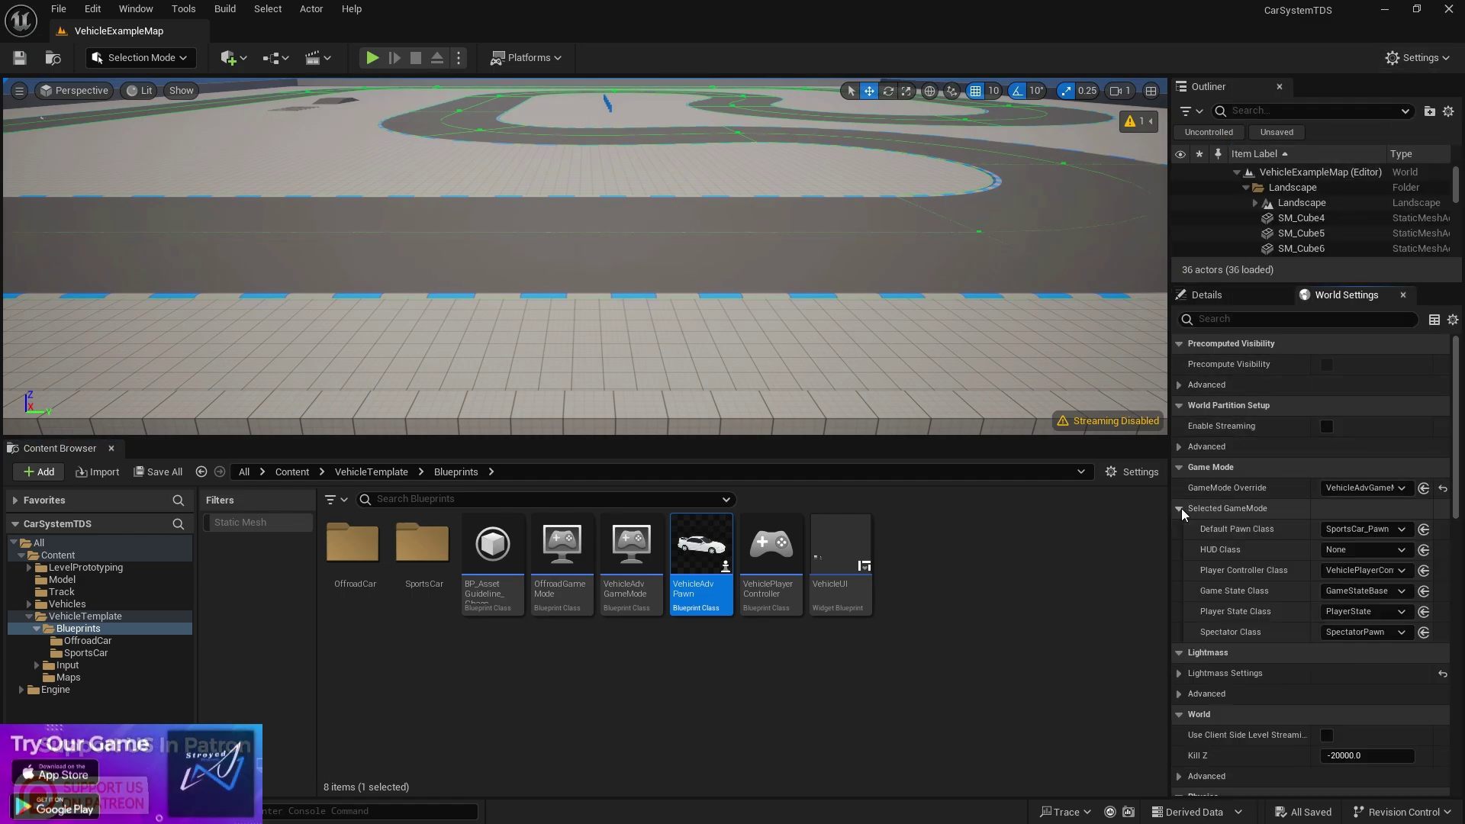
{"action": "left_click_drag", "start_coordinate": [726, 574], "coordinate": [1362, 529]}
{"action": "left_click", "coordinate": [157, 471]}
{"action": "left_click", "coordinate": [853, 595]}
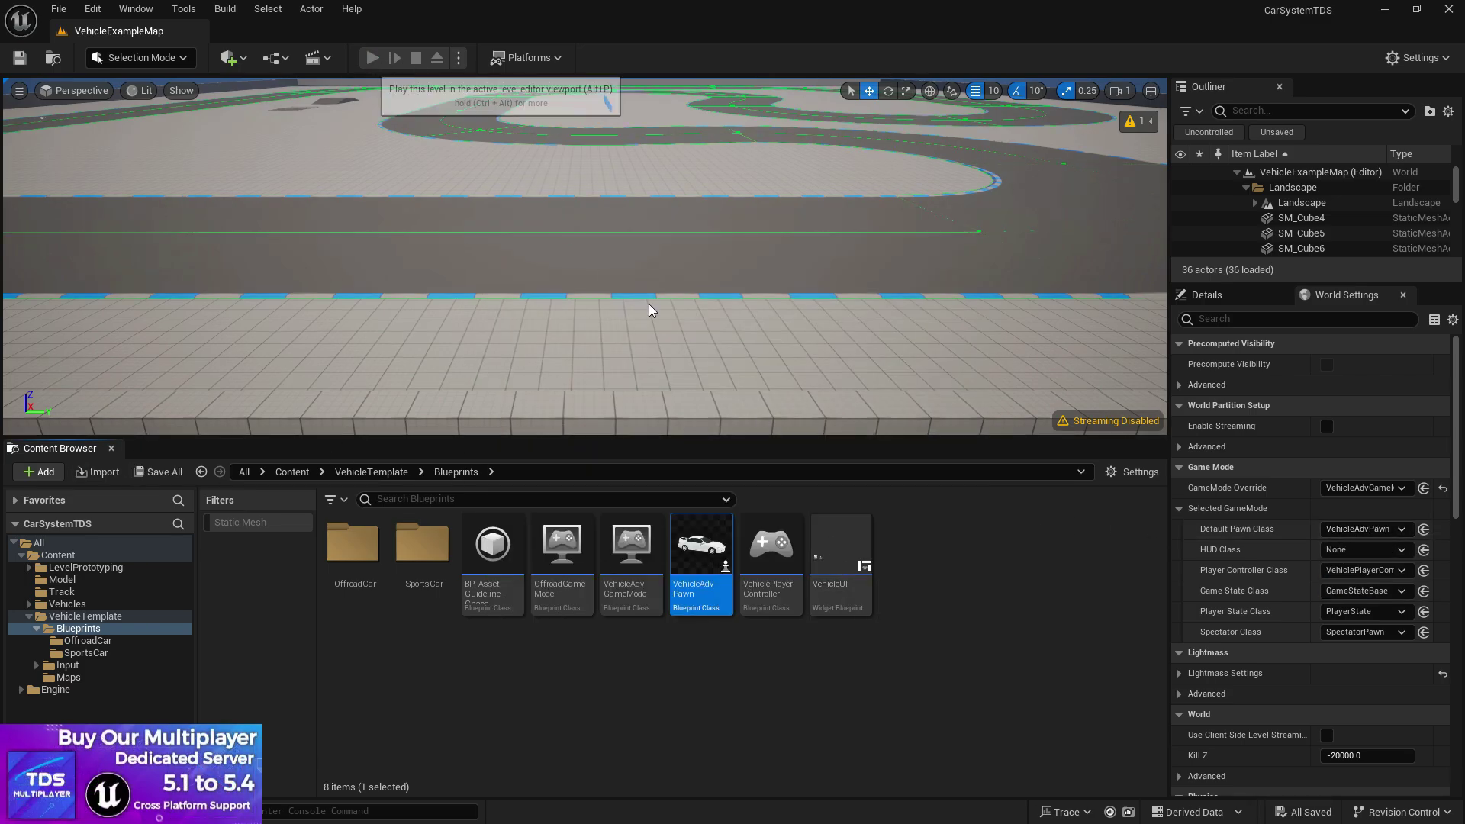